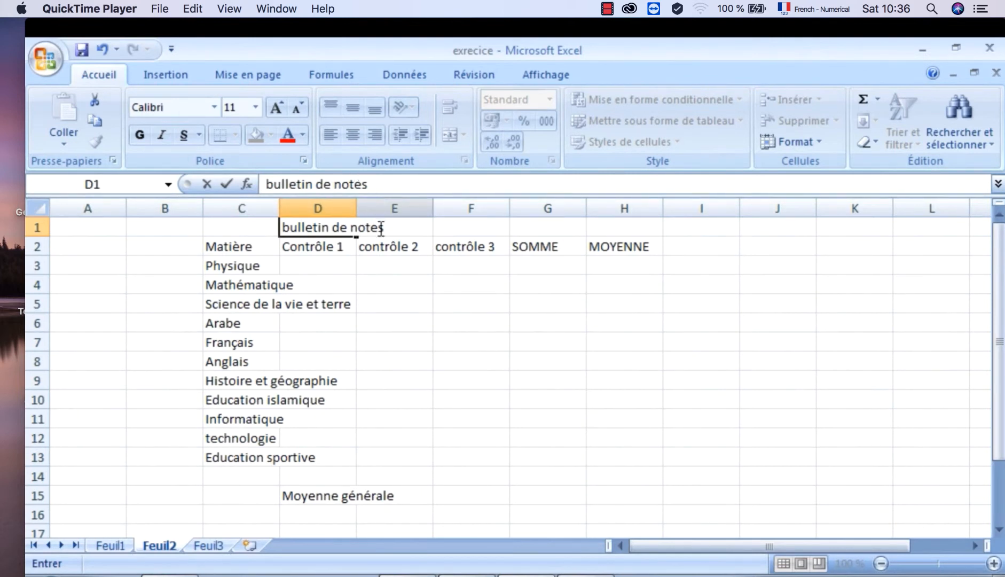
- Commit the title "bulletin de notes" in D1 and check which cells hold the title and "Science de la vie et terre"
left_click(492, 323)
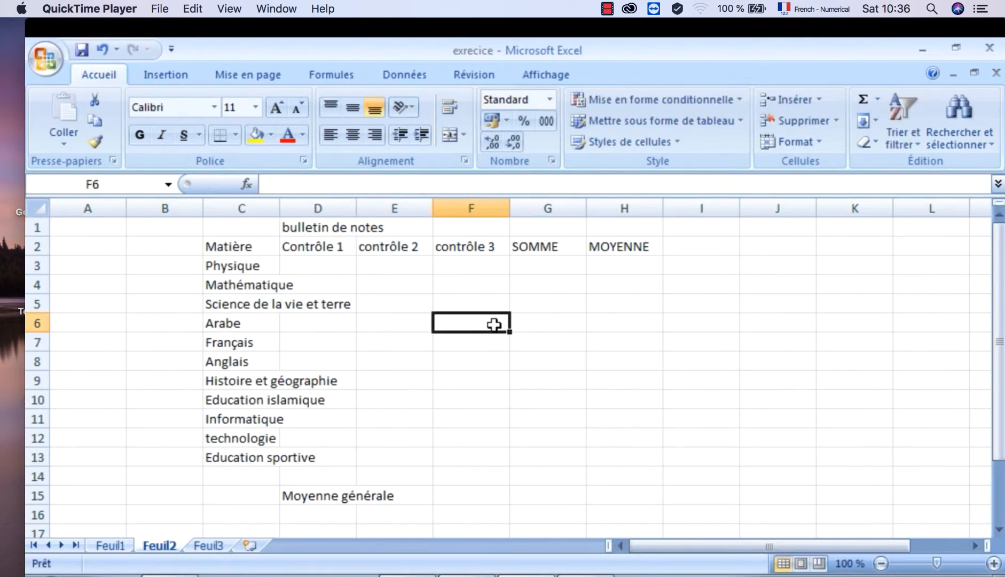
left_click(408, 224)
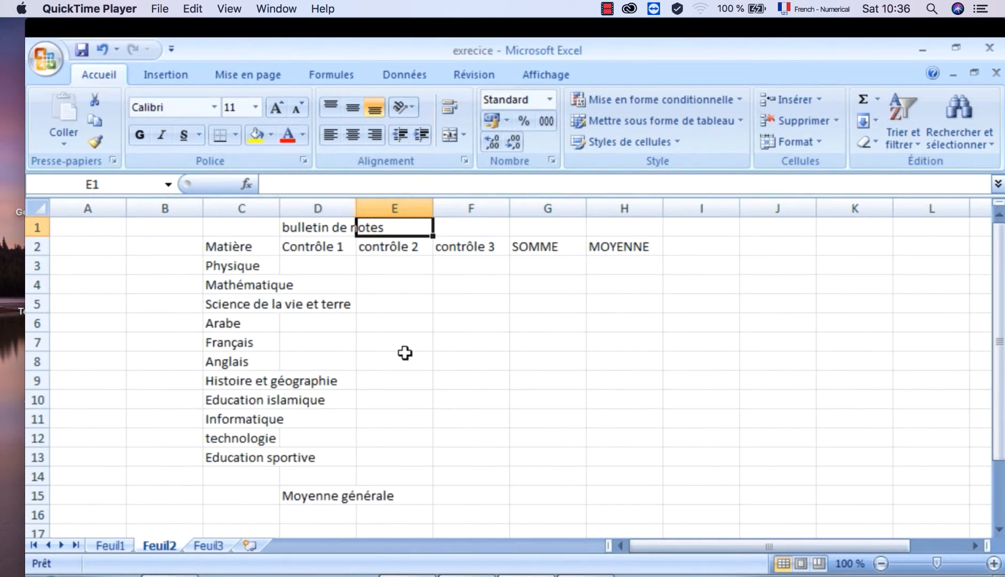
left_click(428, 381)
left_click(319, 223)
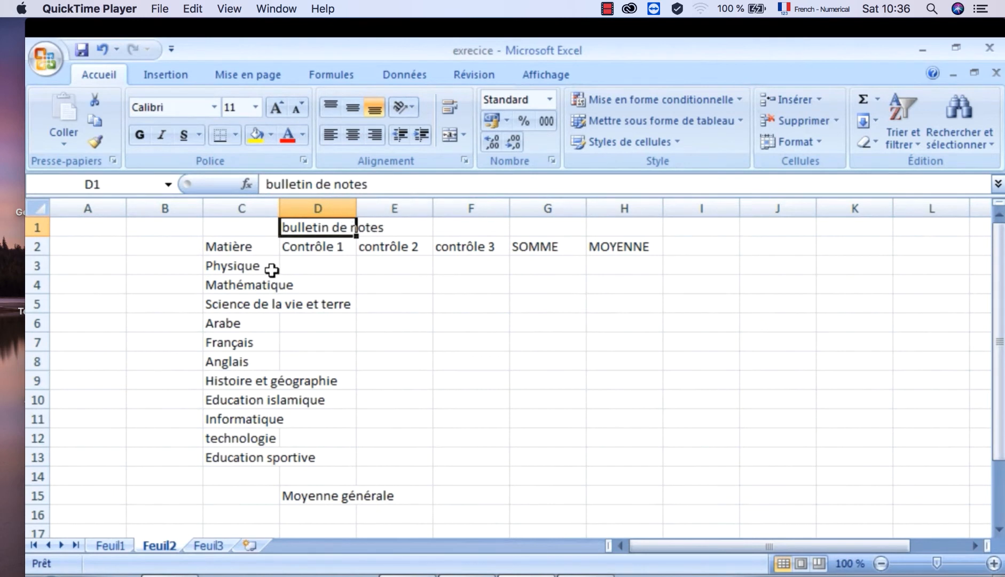
left_click(255, 302)
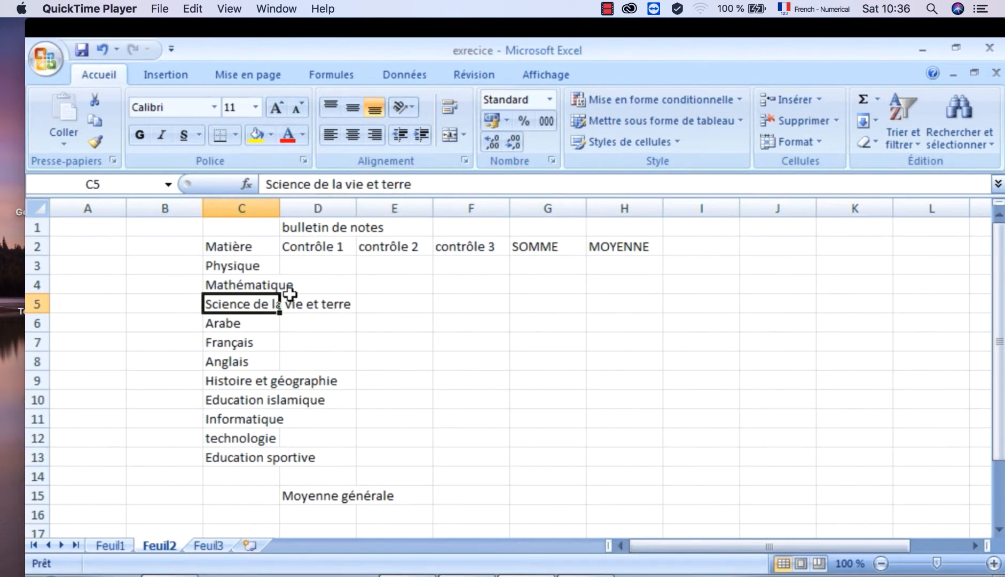
left_click(366, 341)
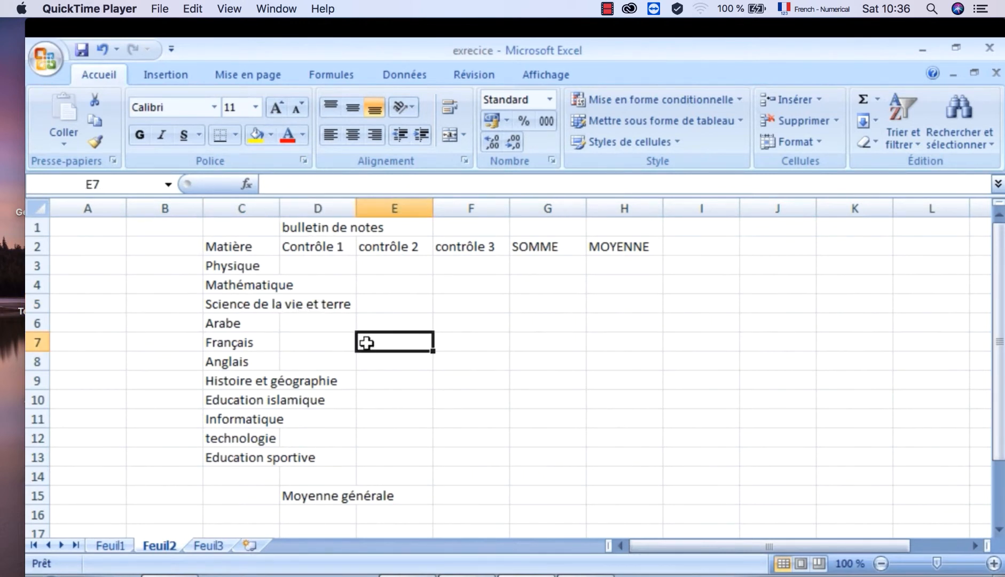
- Enter 12 as the Contrôle 1 grade for Science de la vie et terre in D5
left_click(336, 302)
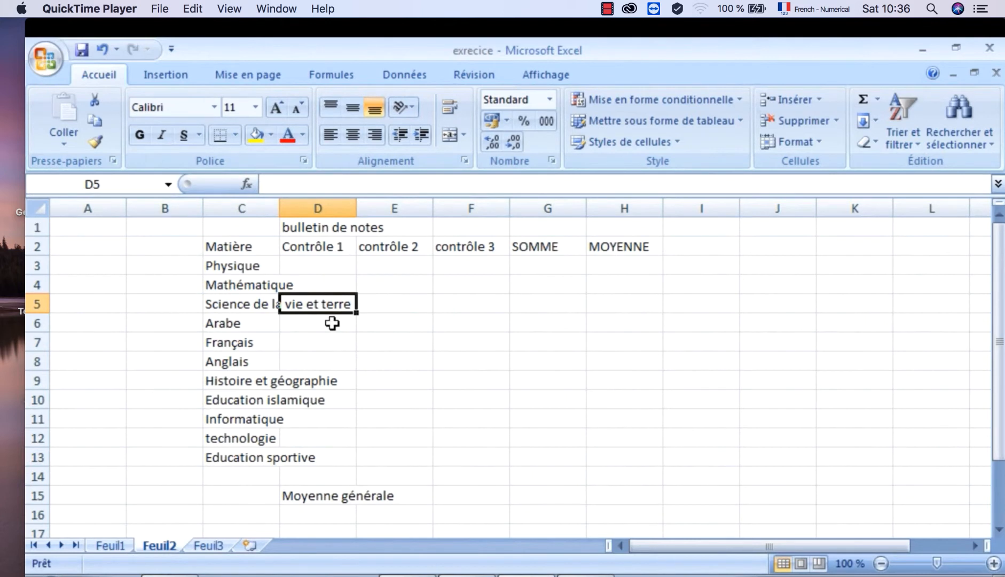
type("12")
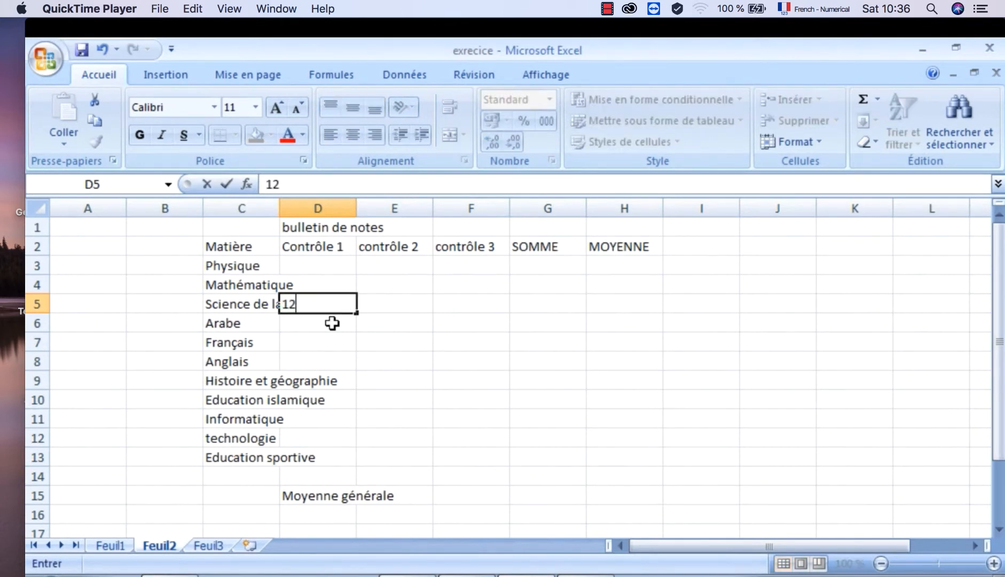
key("Return")
- Auto-fit column C to its longest subject name and narrow column D slightly
left_click(267, 300)
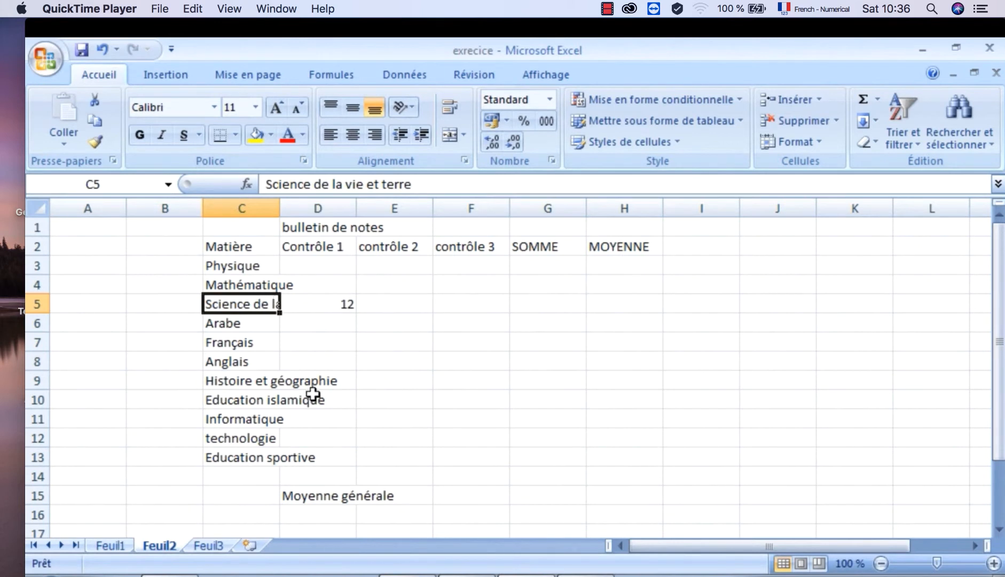
double_click(279, 212)
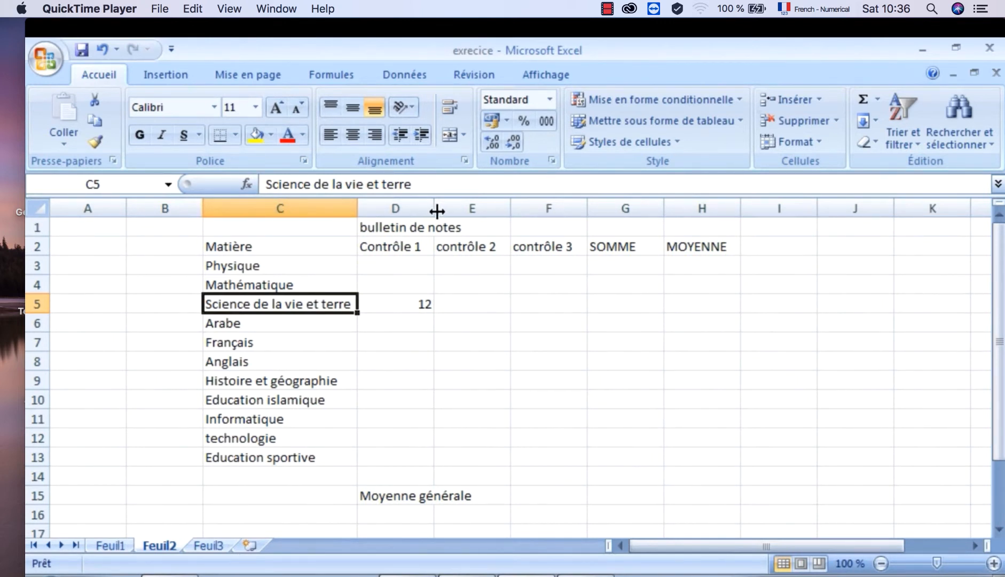
mouse_move(435, 212)
left_mouse_down()
mouse_move(453, 211)
mouse_move(433, 215)
left_mouse_up()
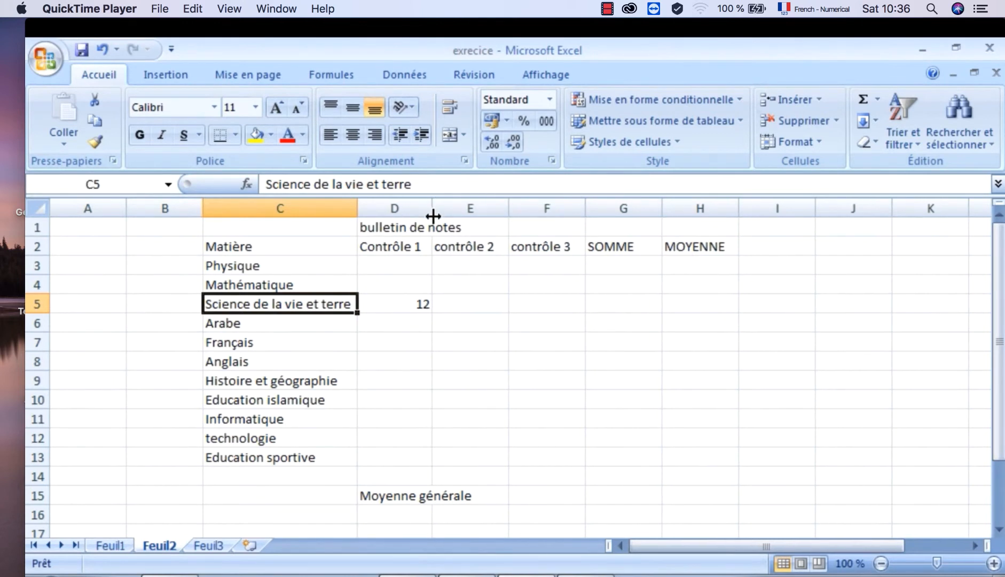
left_click(372, 226)
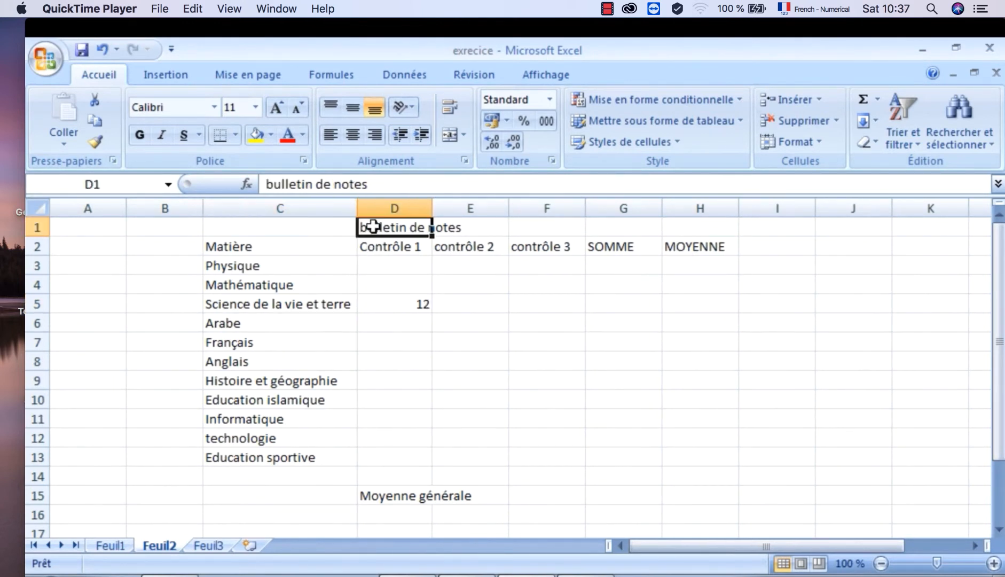
left_click_drag(373, 224, 468, 225)
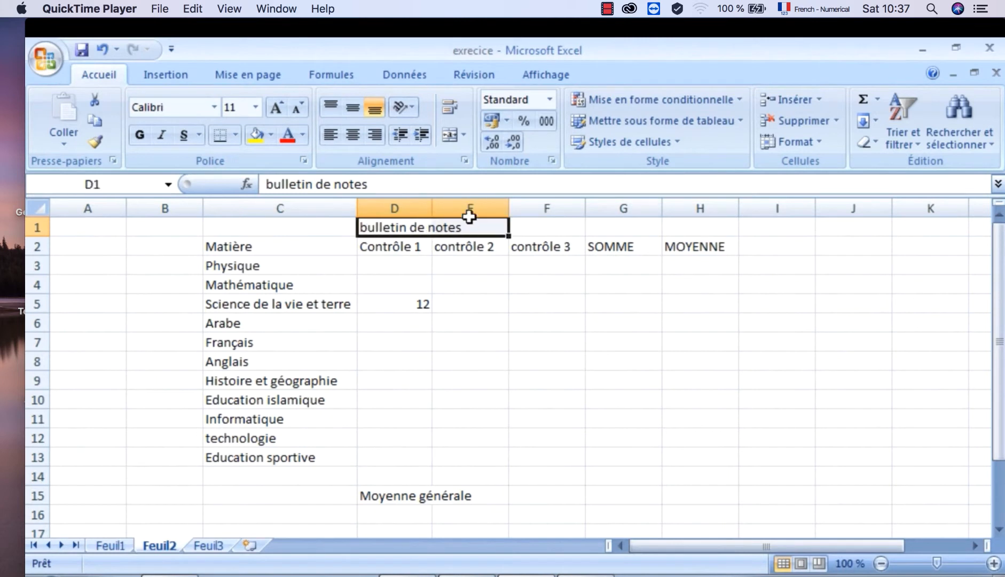
left_click(463, 135)
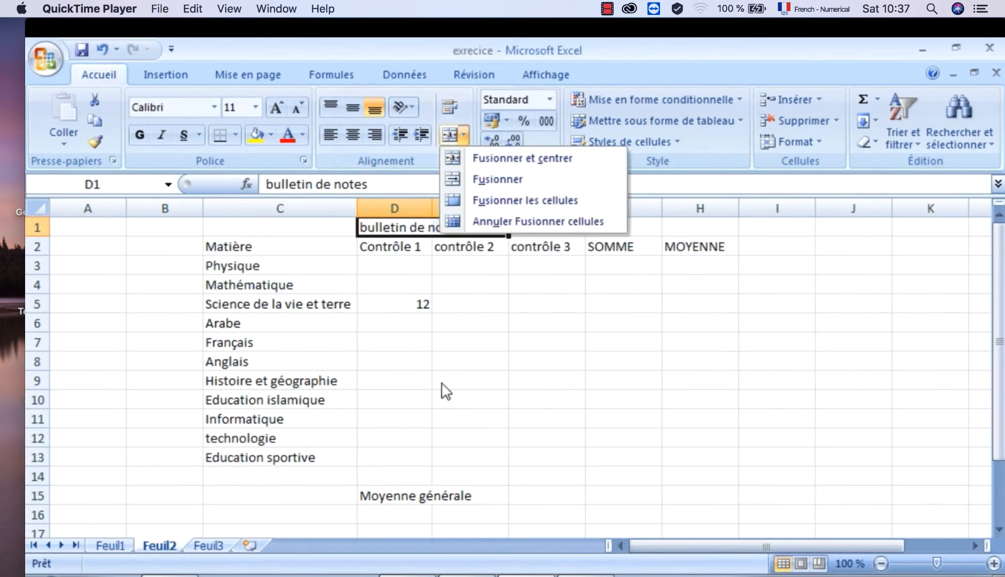
left_click(309, 240)
- Merge and centre the title "bulletin de notes" across C1:H1
left_click_drag(281, 228, 686, 218)
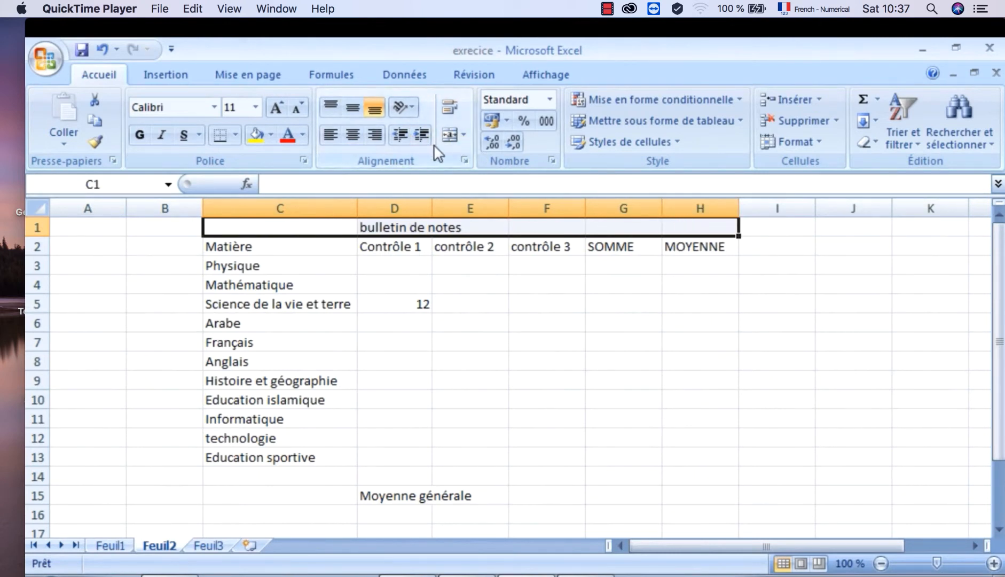
left_click(463, 136)
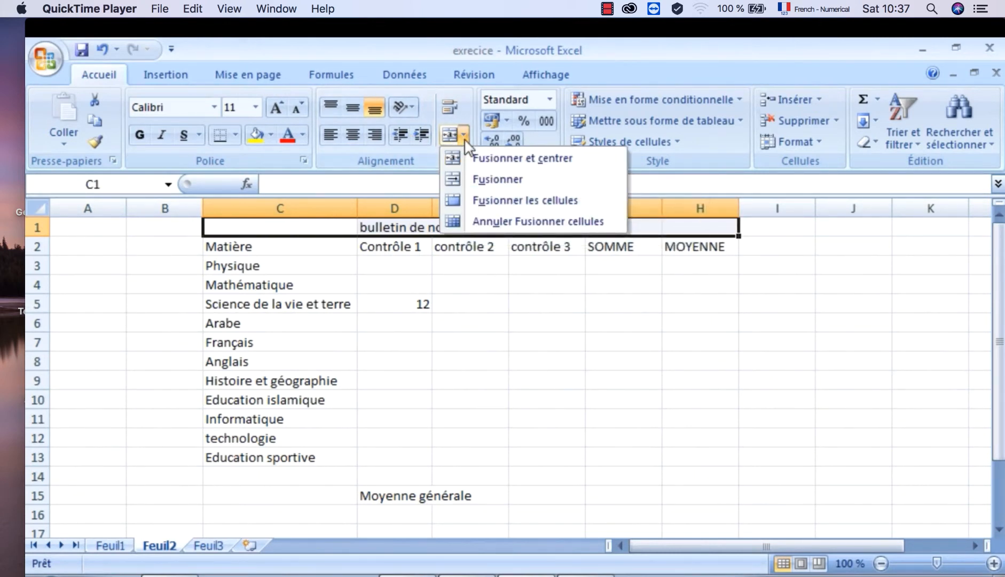
left_click(483, 160)
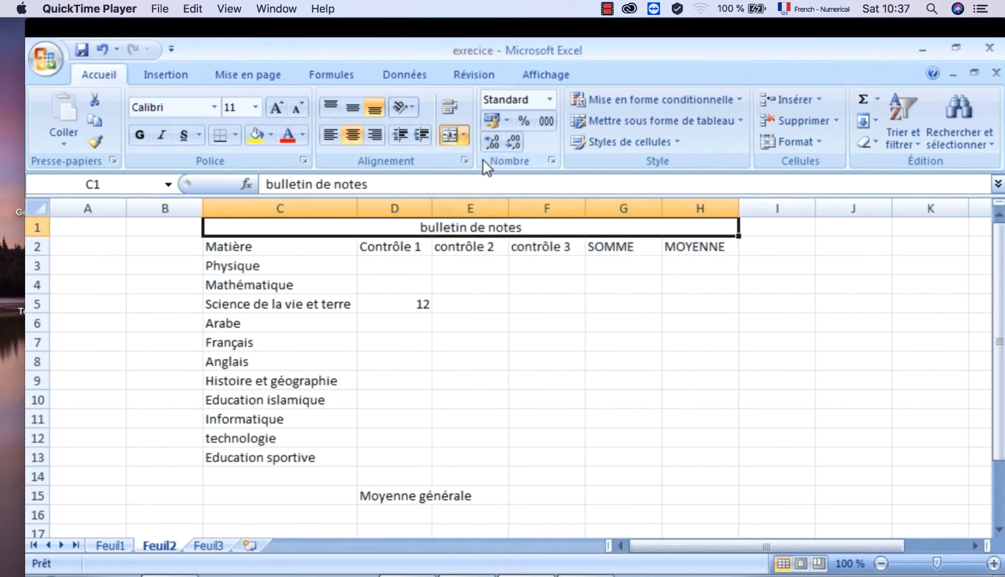
left_click(520, 327)
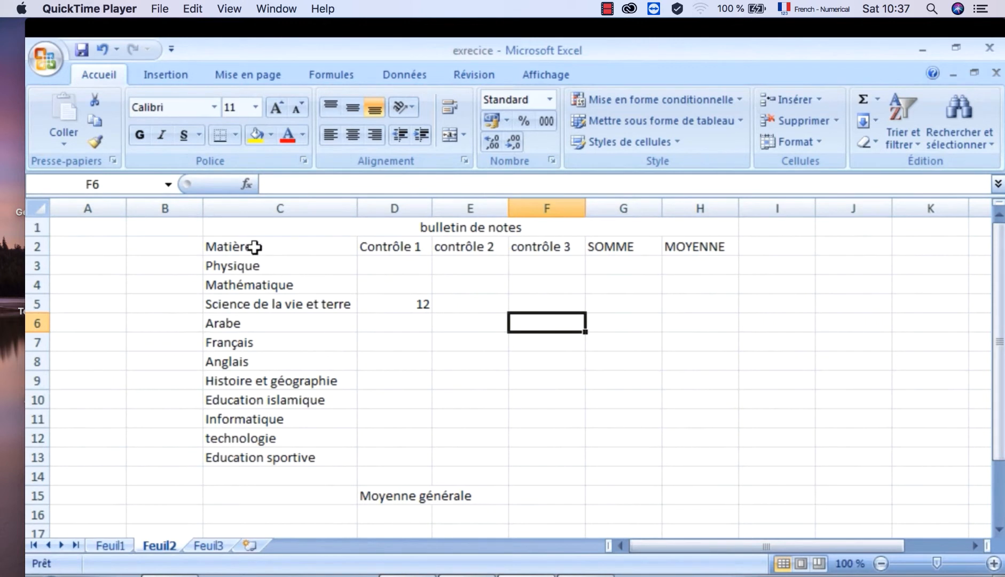
- Apply all borders to the grade table in C2:H13
left_click_drag(254, 246, 684, 450)
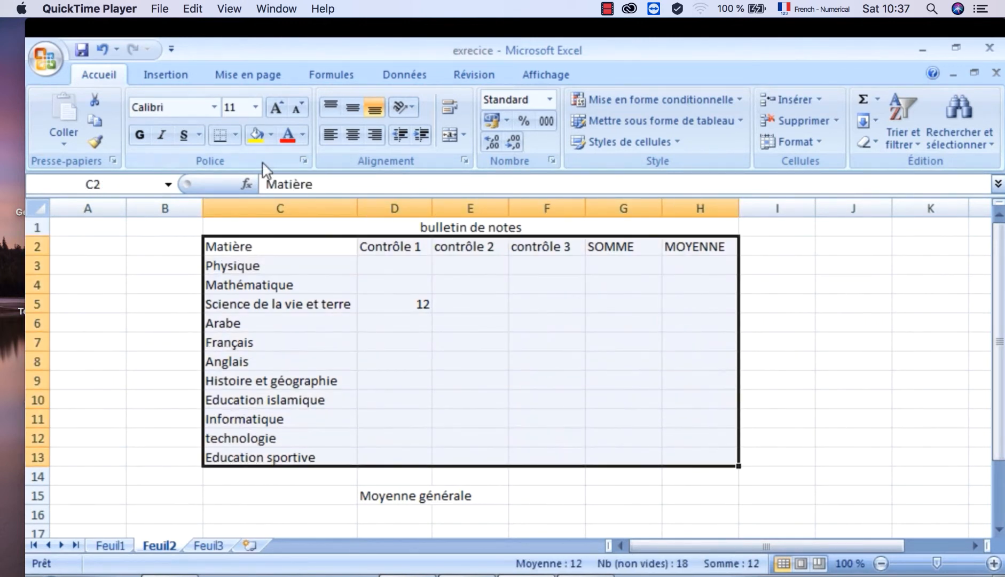
left_click(235, 136)
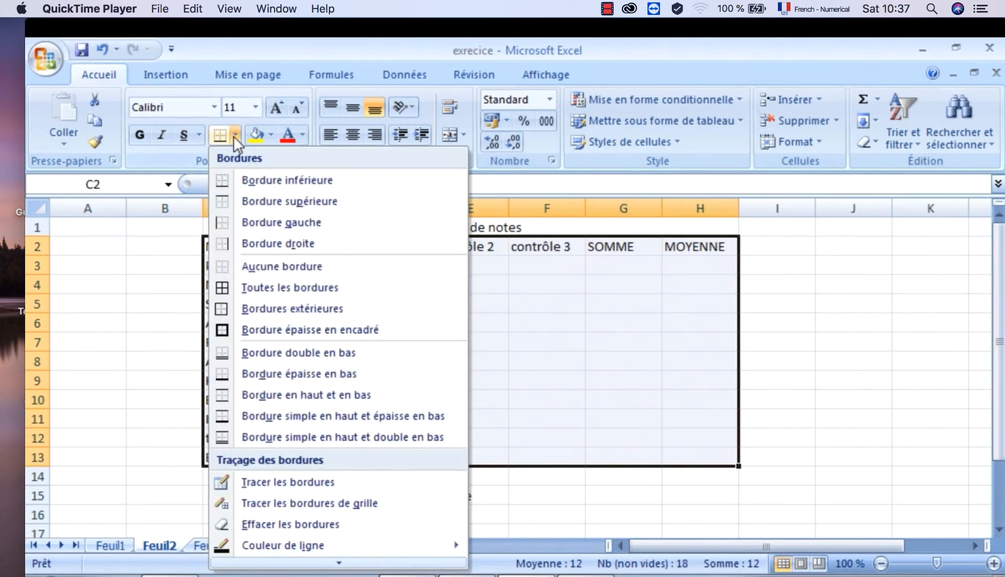
left_click(261, 291)
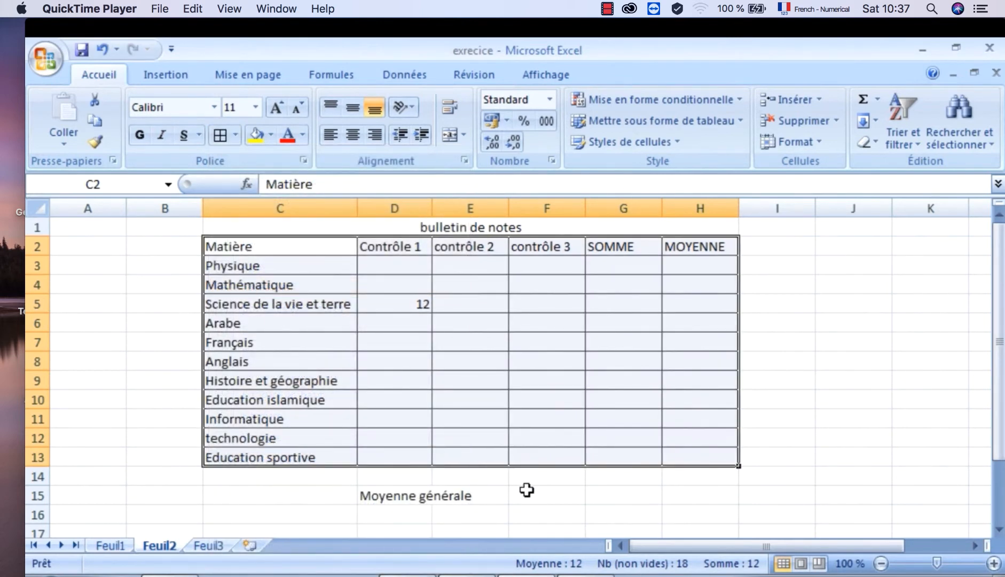
left_click(526, 489)
- Merge and centre the label "Moyenne générale" across D15:E15
left_click(394, 498)
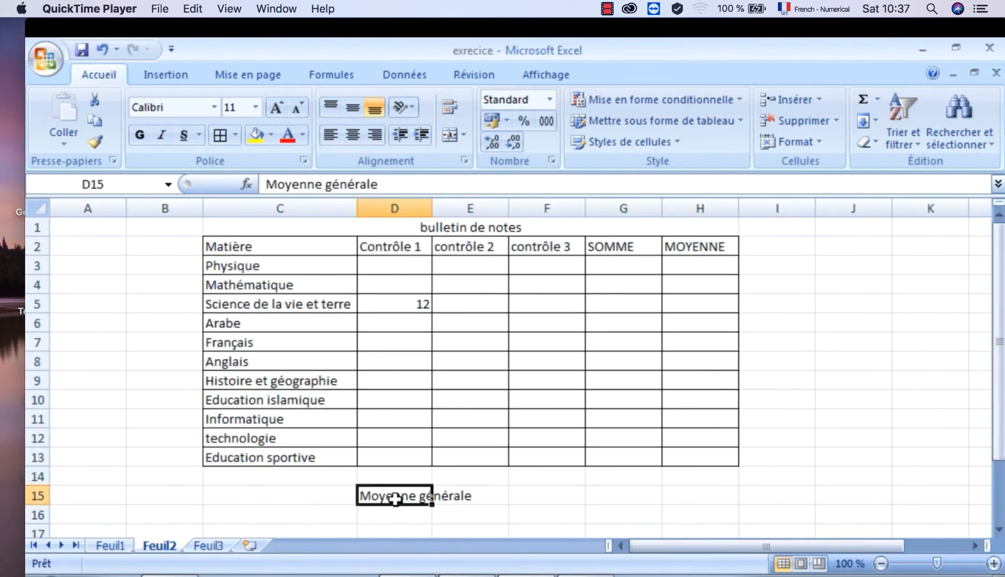
left_click_drag(395, 498, 452, 499)
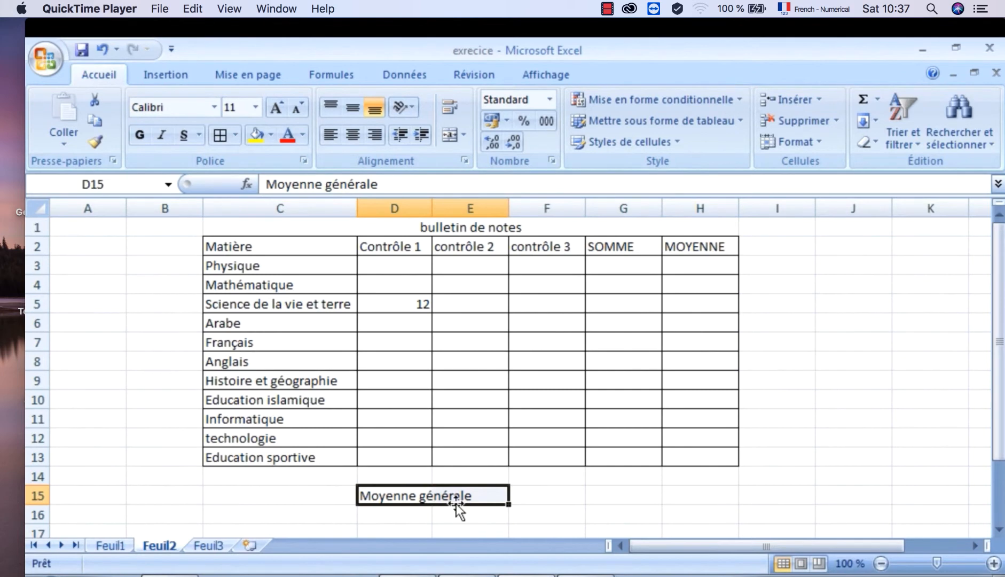
left_click(465, 125)
left_click(481, 158)
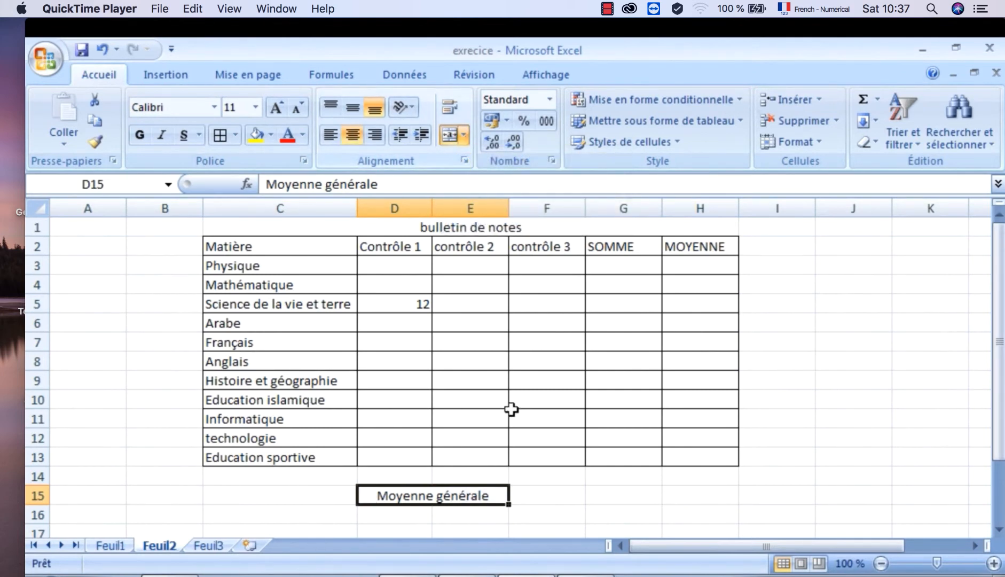
- Apply a thick box border to F15 and to the merged "Moyenne générale" cell beside it
left_click(545, 497)
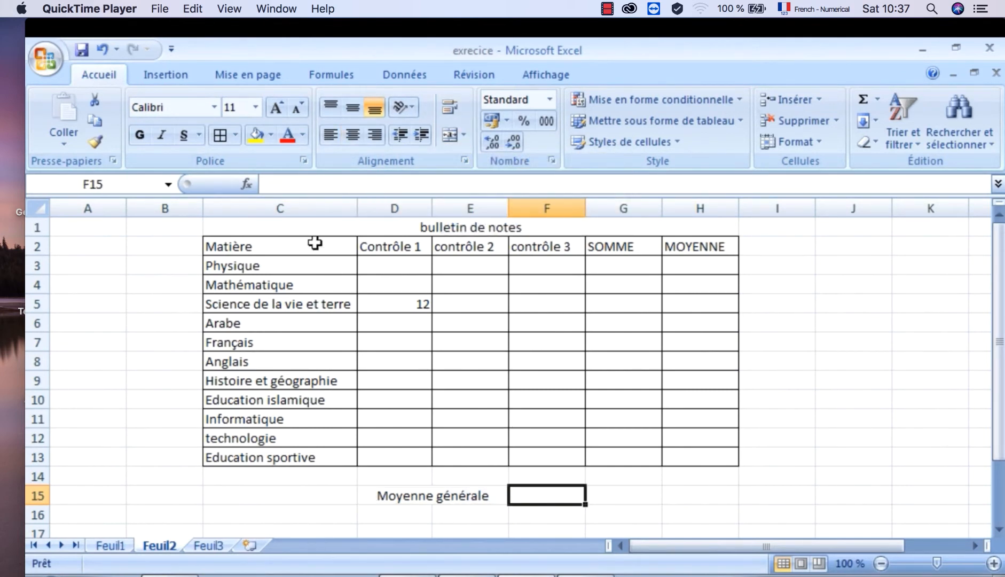
left_click(235, 136)
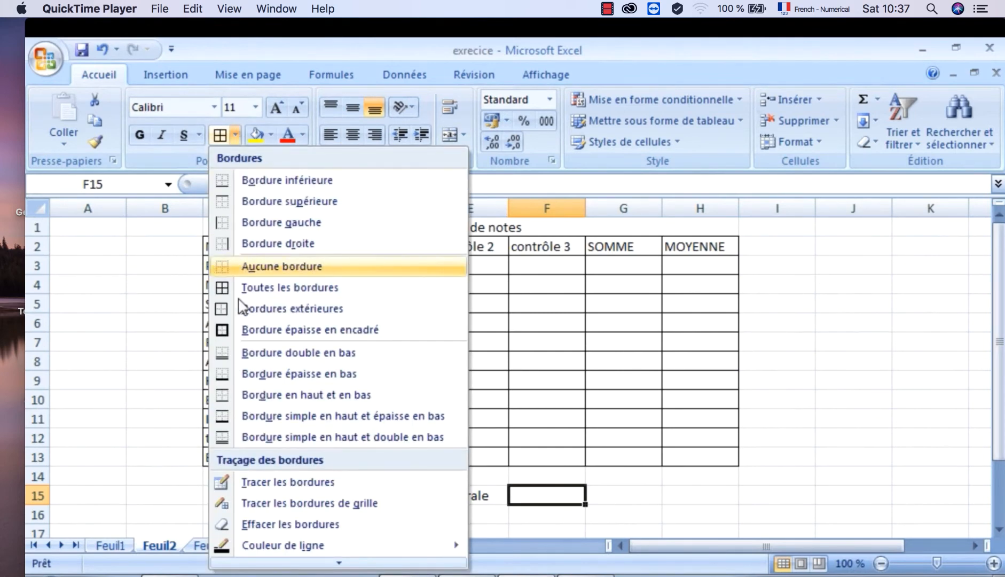
left_click(246, 331)
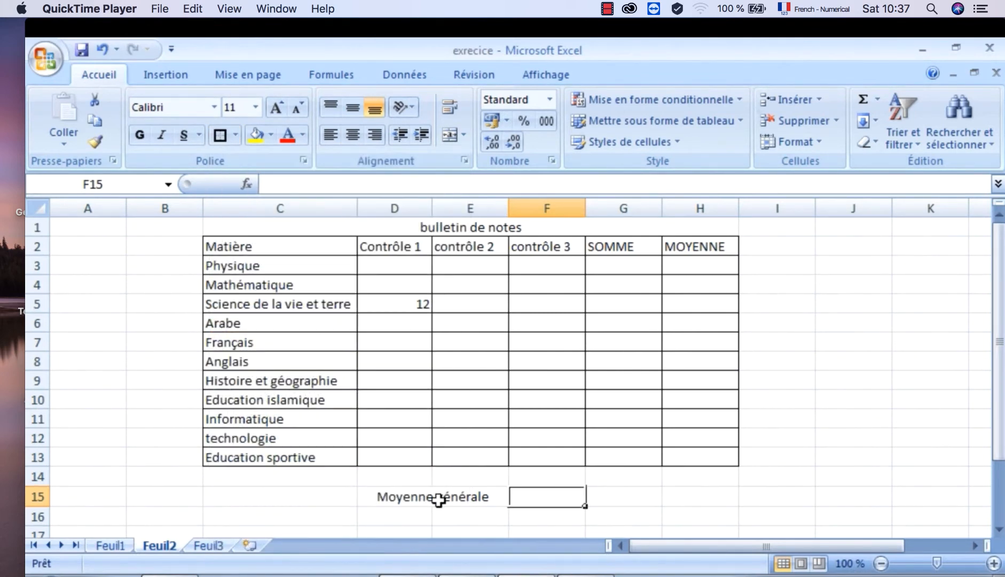
left_click(438, 499)
left_click(236, 137)
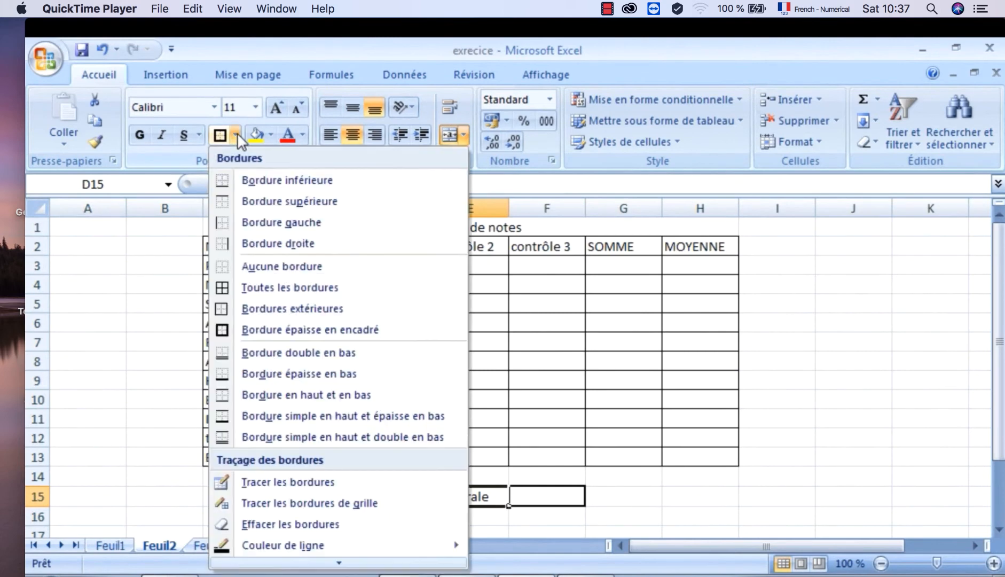
left_click(278, 330)
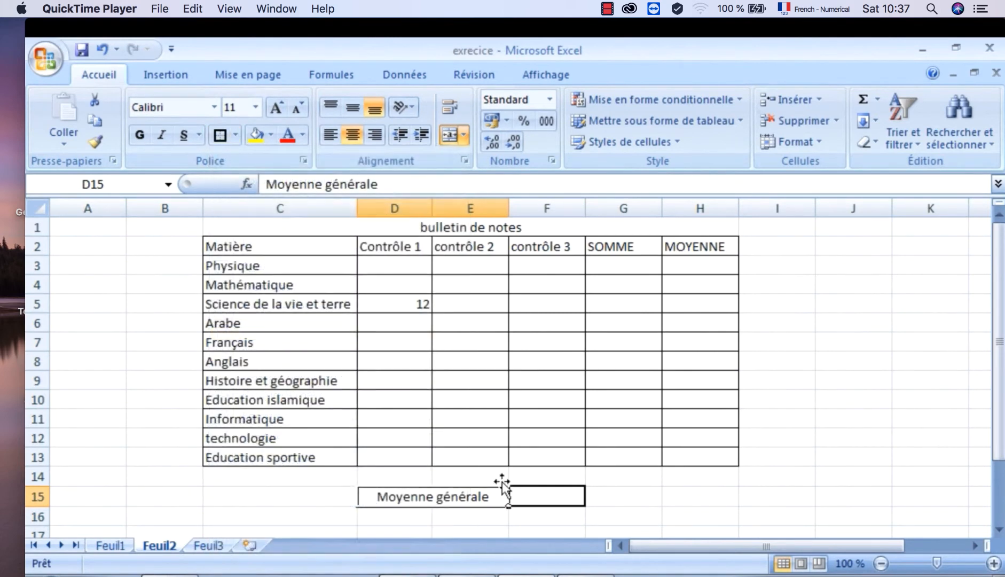
left_click(616, 517)
- Enter 12 as the Contrôle 1 grade for Physique in D3
left_click(396, 266)
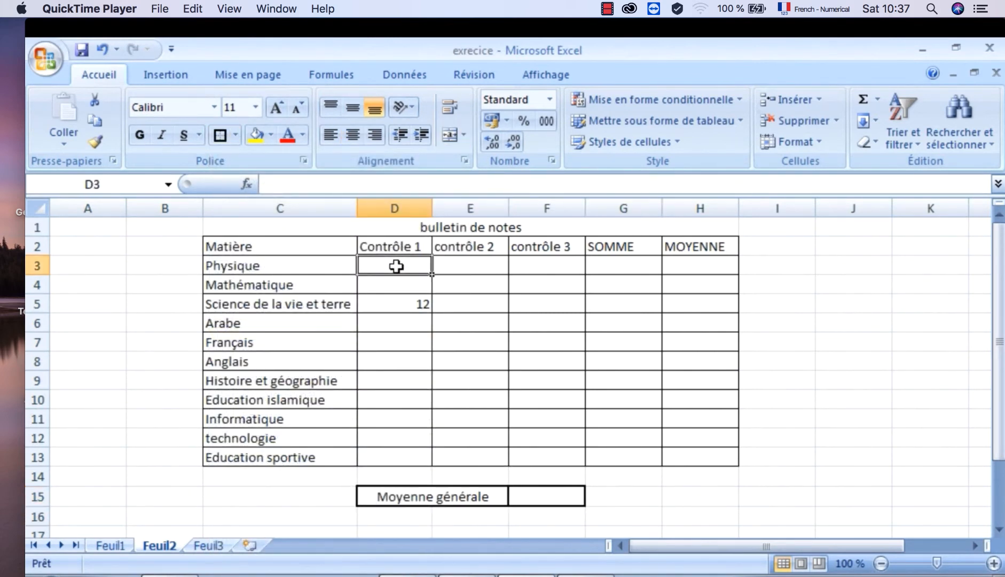
type("12")
key("Return")
type("&4")
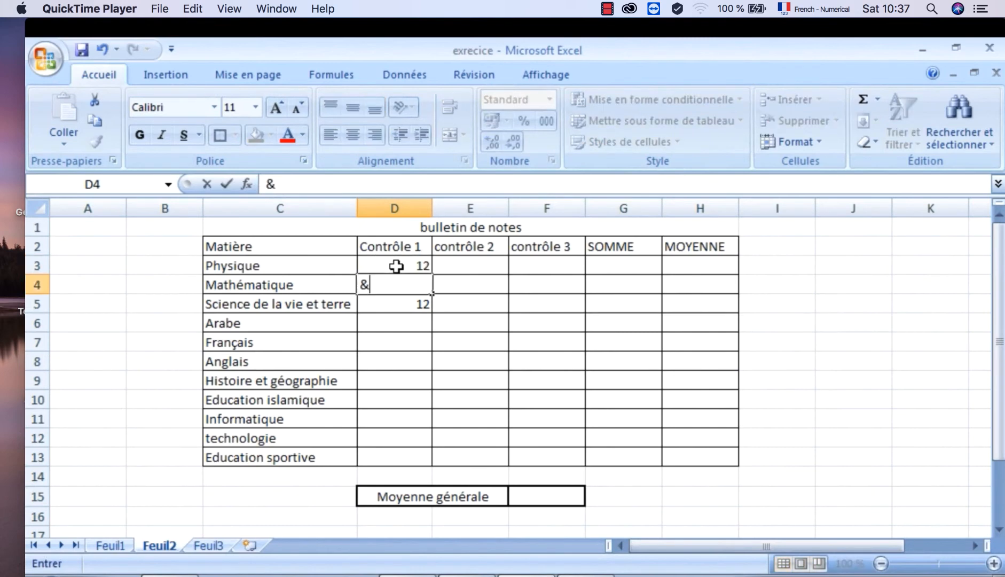
key("Return")
type("&5")
key("Return")
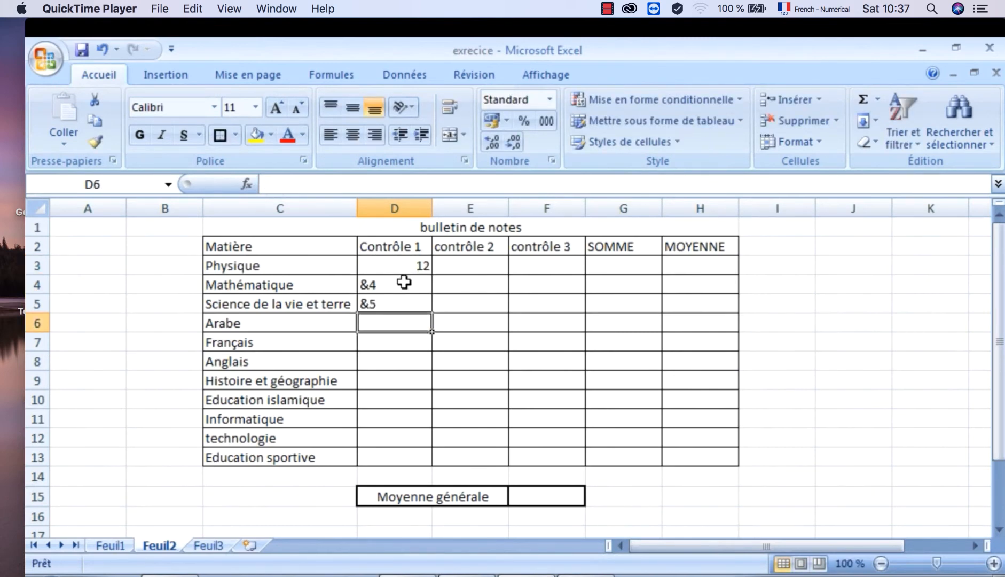
left_click(401, 285)
key("BackSpace")
left_click(405, 302)
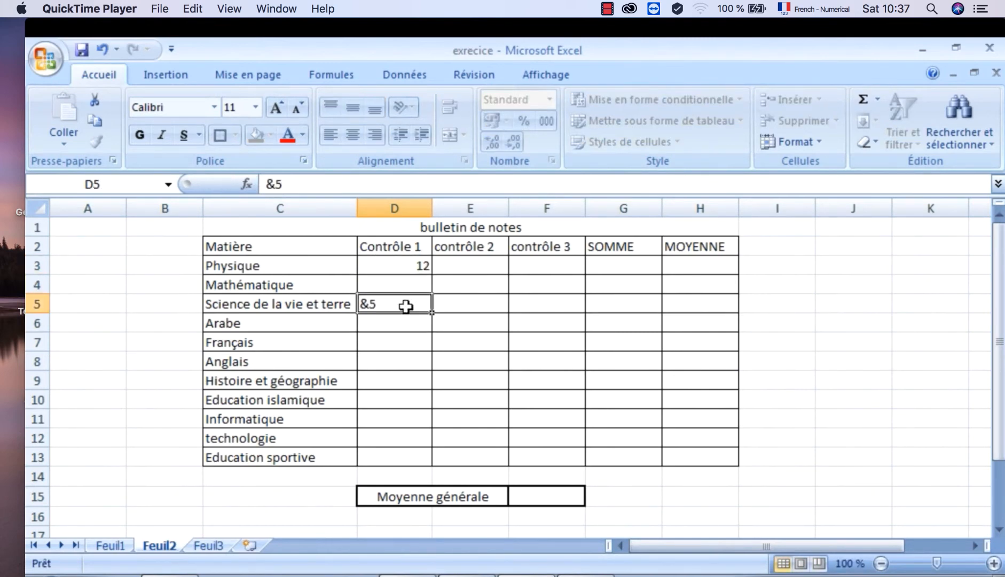
key("BackSpace")
- Enter the Contrôle 1 grades 15, 15, 17 and 18 for Mathématique through Français in D4:D7
left_click(405, 283)
type("15")
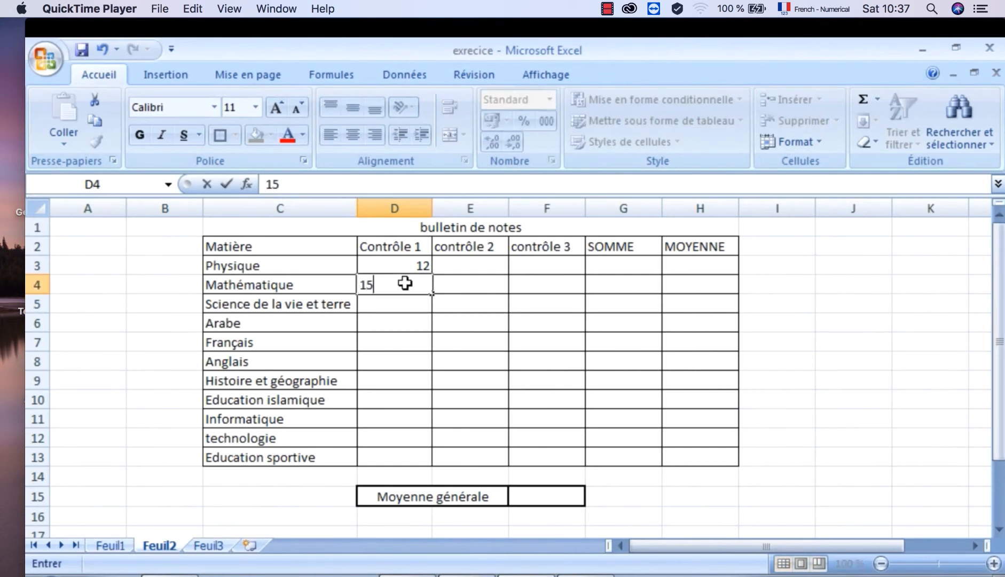
key("Return")
type("15")
key("Return")
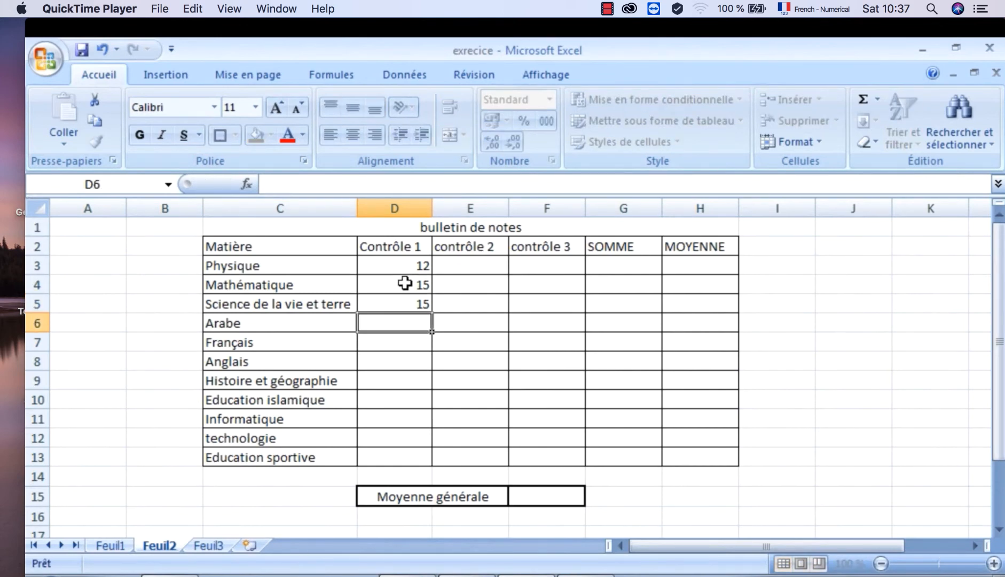
type("17")
key("Return")
type("18")
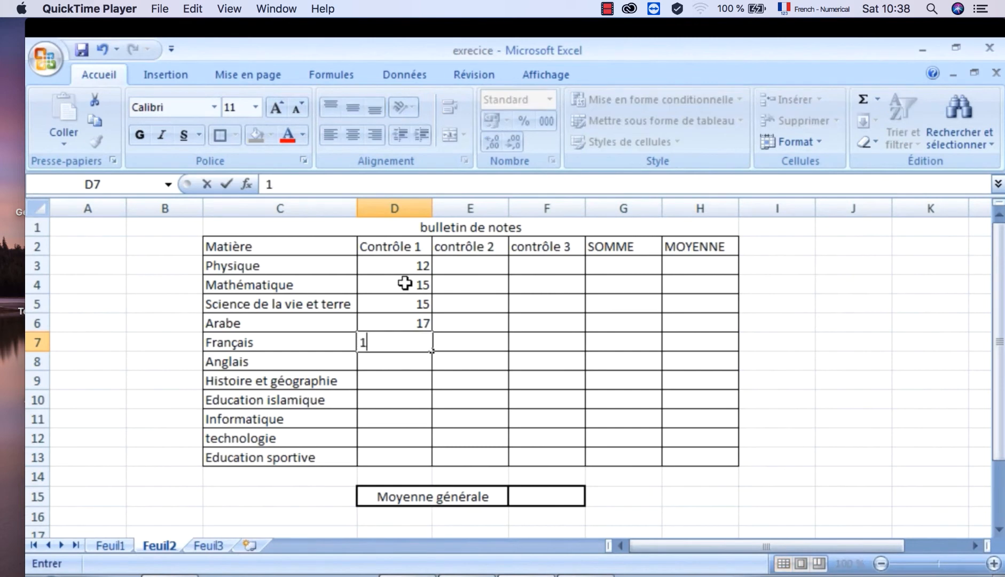
key("Return")
- Enter the Contrôle 1 grades 12, 18 and 12,5 for Anglais through Education islamique in D8:D10
type("12")
key("Return")
type("18")
key("Return")
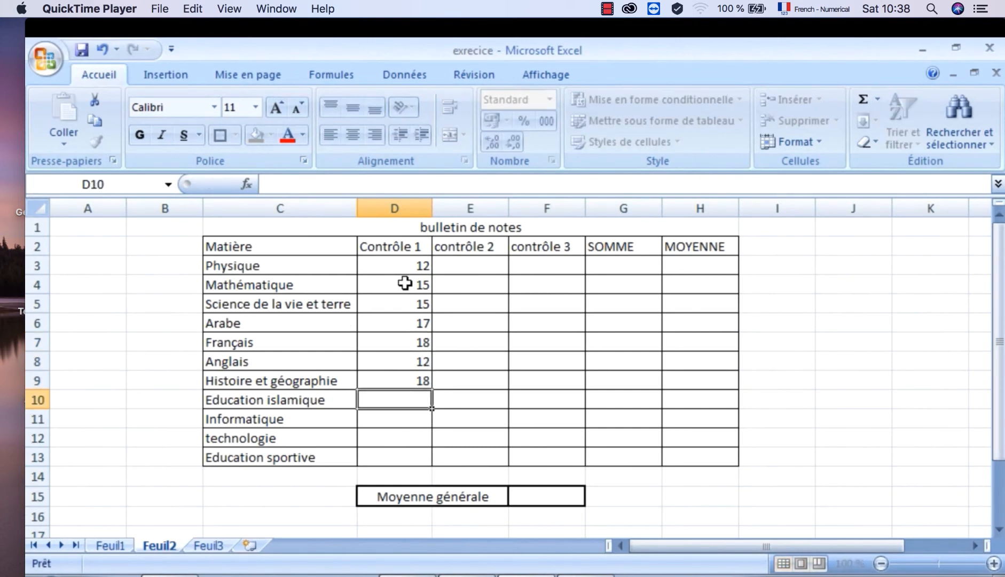
type("12")
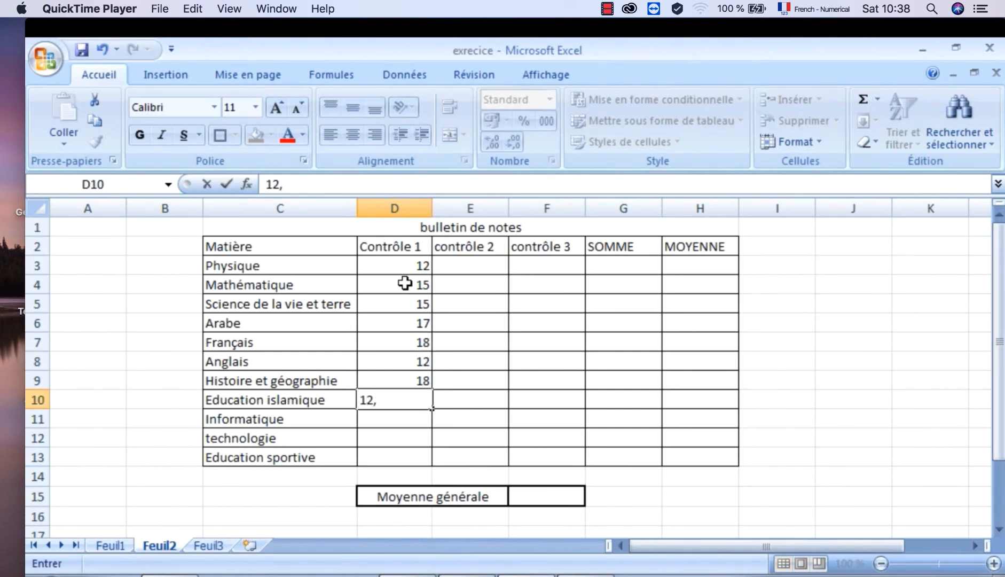
type(",5")
key("Return")
- Enter the Contrôle 1 grades 16, 18 and 12 for Informatique, technologie and Education sportive in D11:D13
type("16")
key("Return")
type("1")
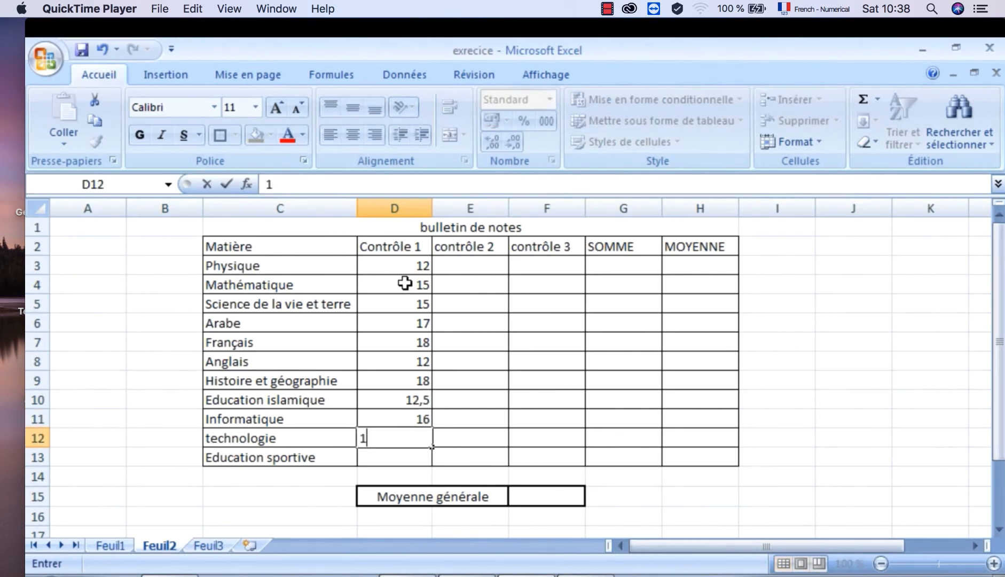
type("8")
key("Return")
type("12")
key("Return")
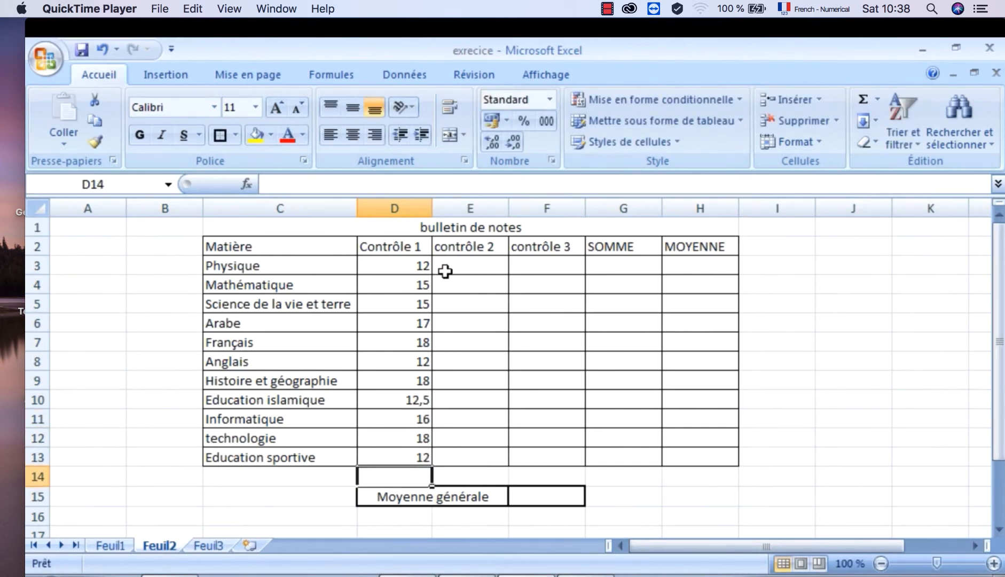
left_click(465, 265)
type("1")
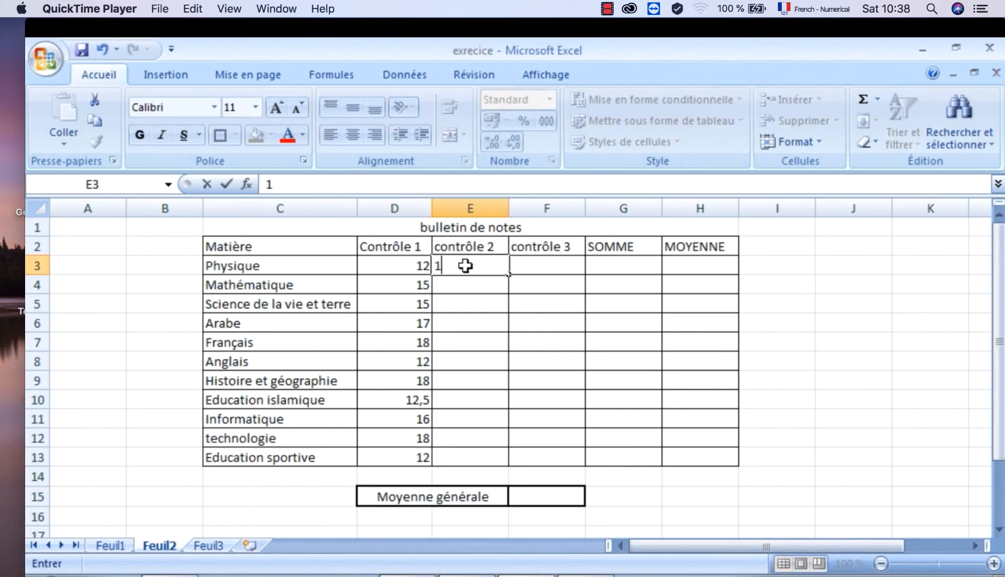
type("814")
key("Return")
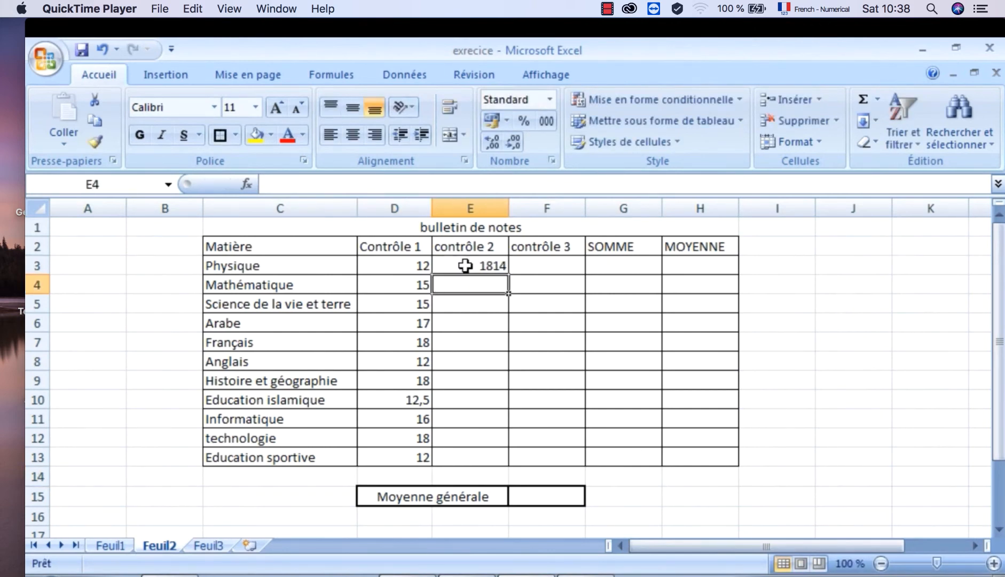
- Enter the contrôle 2 grades 12, 17, 12 and 11 for Physique through Arabe in E3:E6
left_click(465, 265)
type("12")
key("Return")
type("17")
key("Return")
type("12")
key("Return")
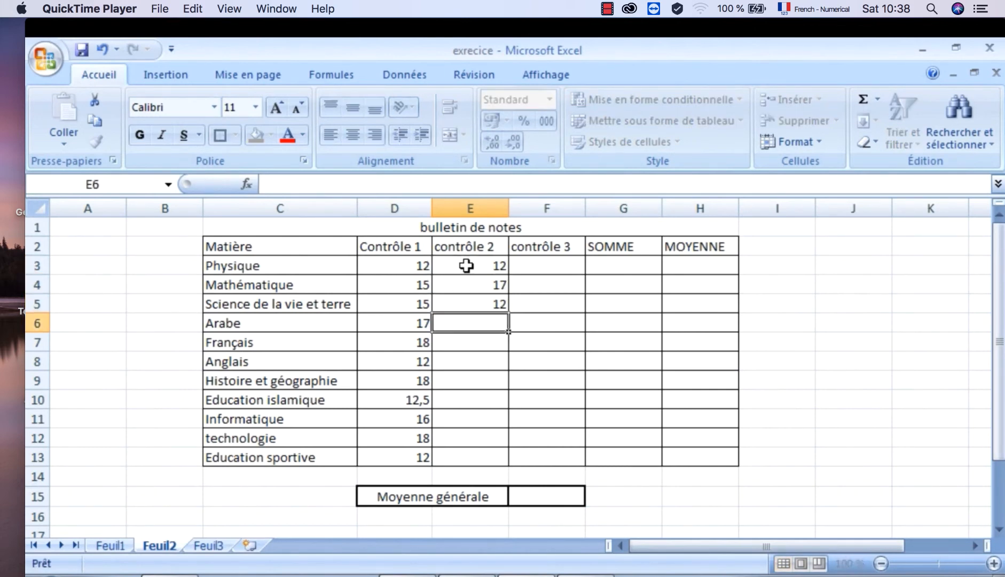
type("11")
key("Return")
- Enter the contrôle 2 grades 10, 13, 18 and 19 for Français through Education islamique in E7:E10
type("10")
key("Return")
type("13")
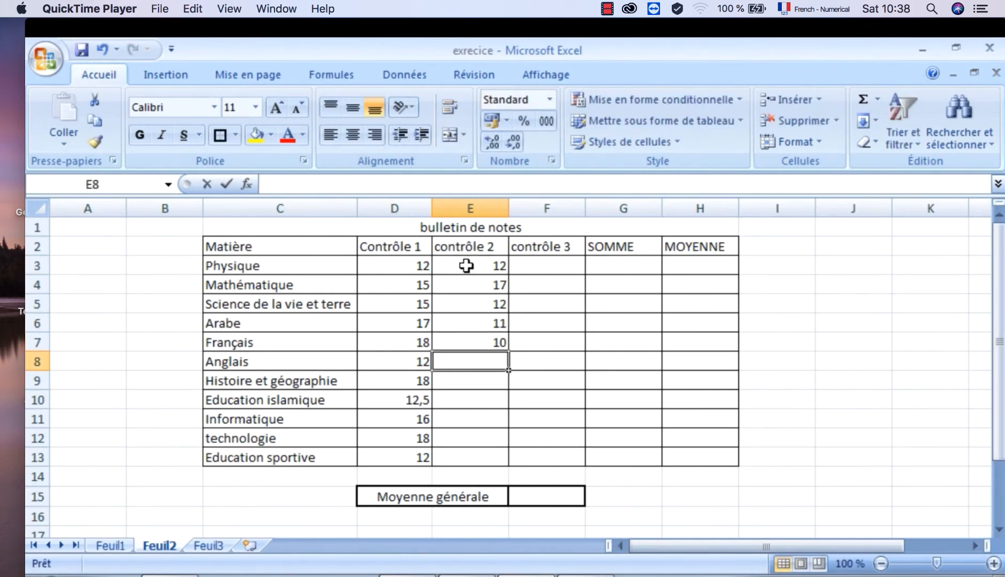
key("Return")
type("18")
key("Return")
type("1")
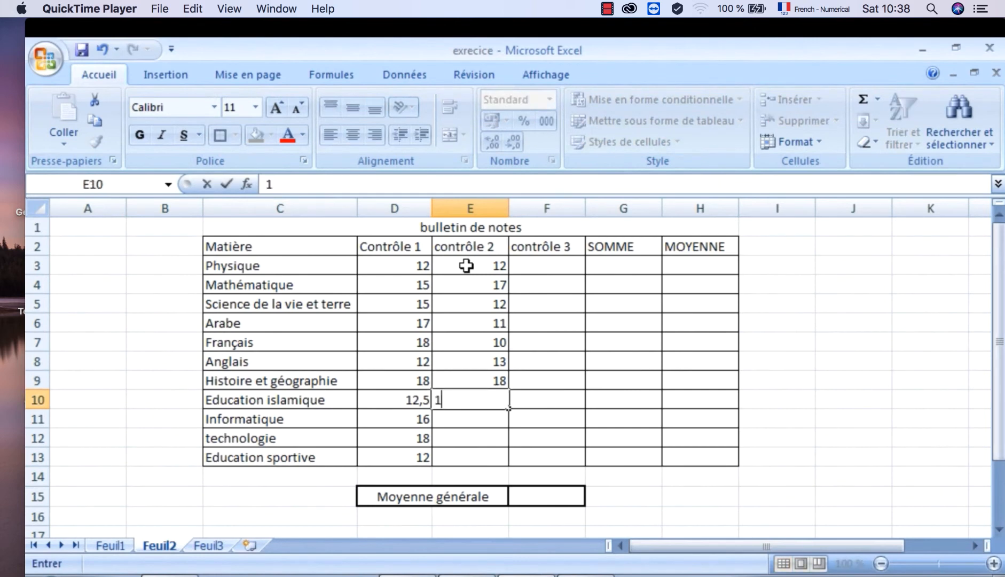
type("9")
key("Return")
- Enter the contrôle 2 grades 12,5, 13 and 16 for Informatique, technologie and Education sportive in E11:E13
type("12,5")
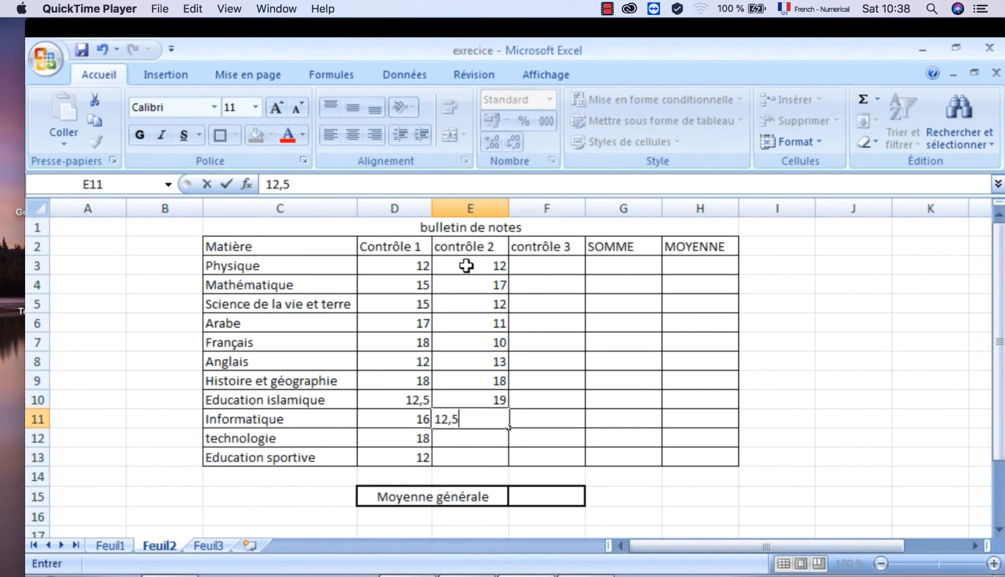
key("Return")
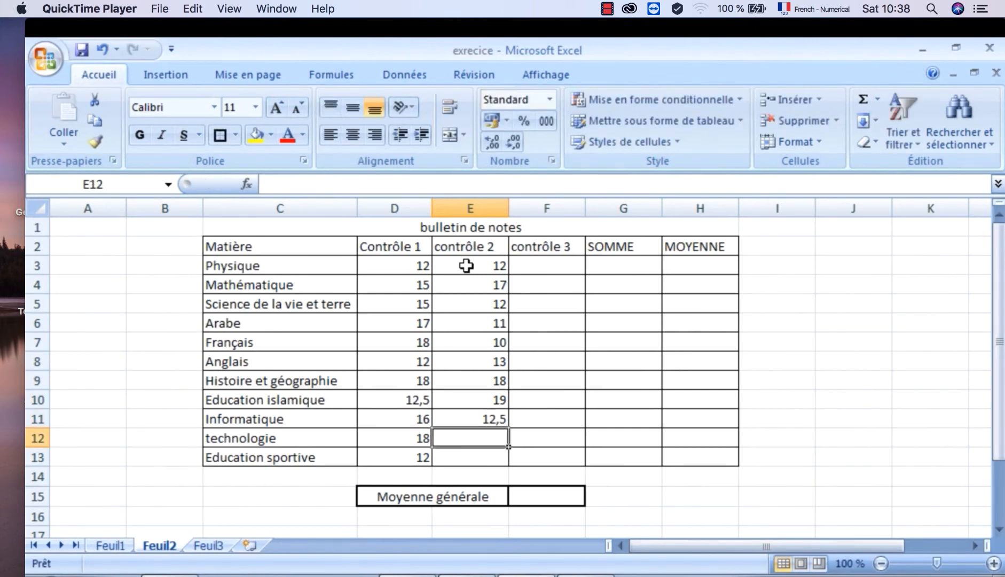
type("13")
key("Return")
type("16")
key("Return")
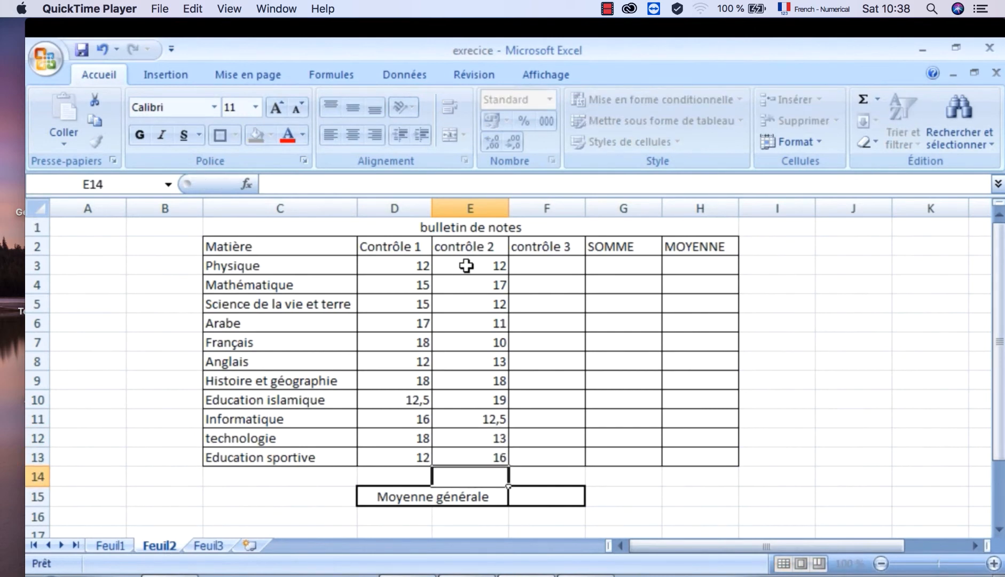
- Enter the contrôle 3 grades 13, 14, 15 and 11 for Physique through Arabe in F3:F6
left_click(556, 262)
type("13")
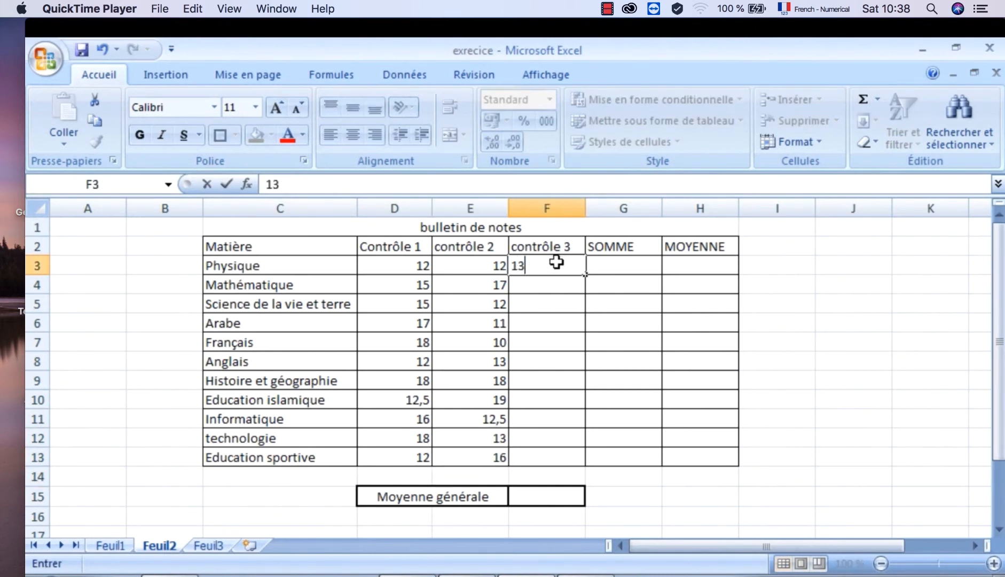
key("Return")
type("14")
key("Return")
type("15")
key("Return")
type("11")
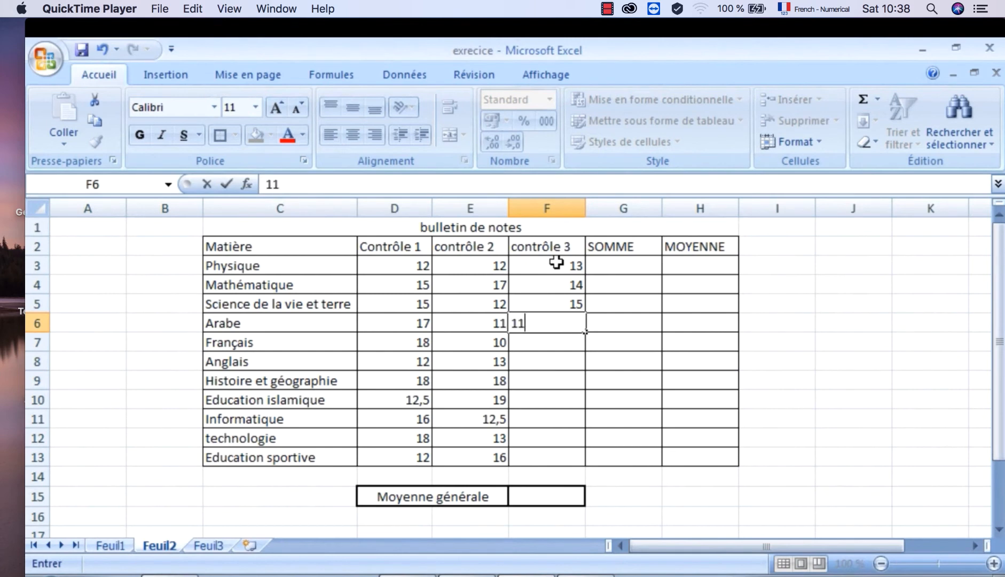
key("Return")
- Enter the contrôle 3 grades 12,5, 18 and 12 for Français, Anglais and Histoire et géographie in F7:F9
type("12,5")
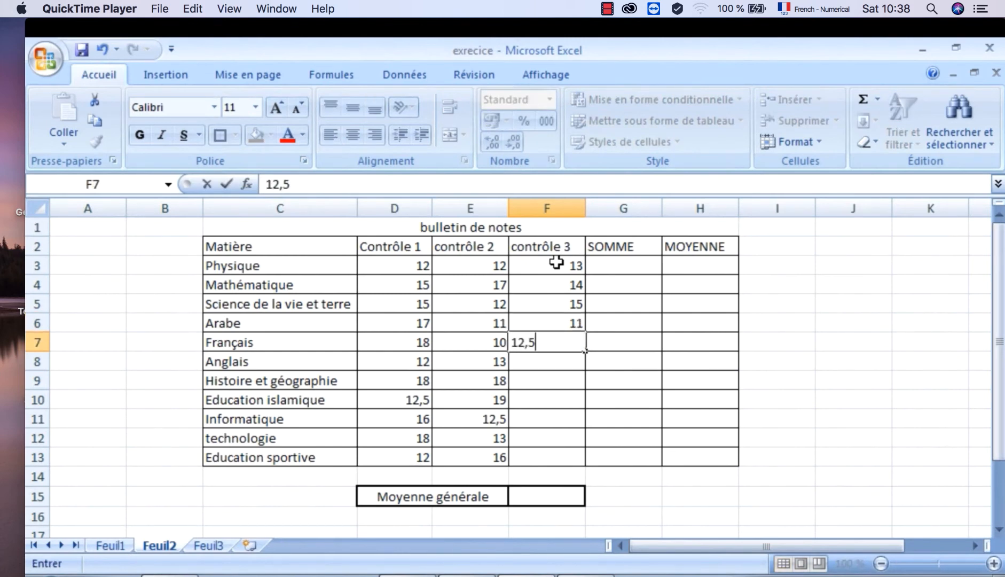
key("Return")
type("18")
key("Return")
type("1")
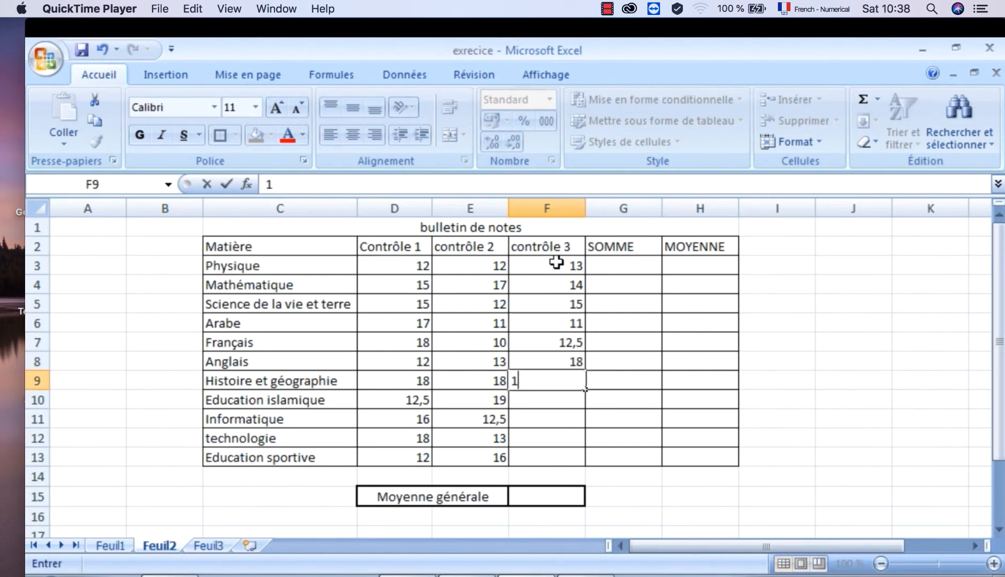
type("2")
key("Return")
- Enter the contrôle 3 grades 15, 18, 18 and 12 for Education islamique through Education sportive in F10:F13
type("15")
key("Return")
type("18")
key("Return")
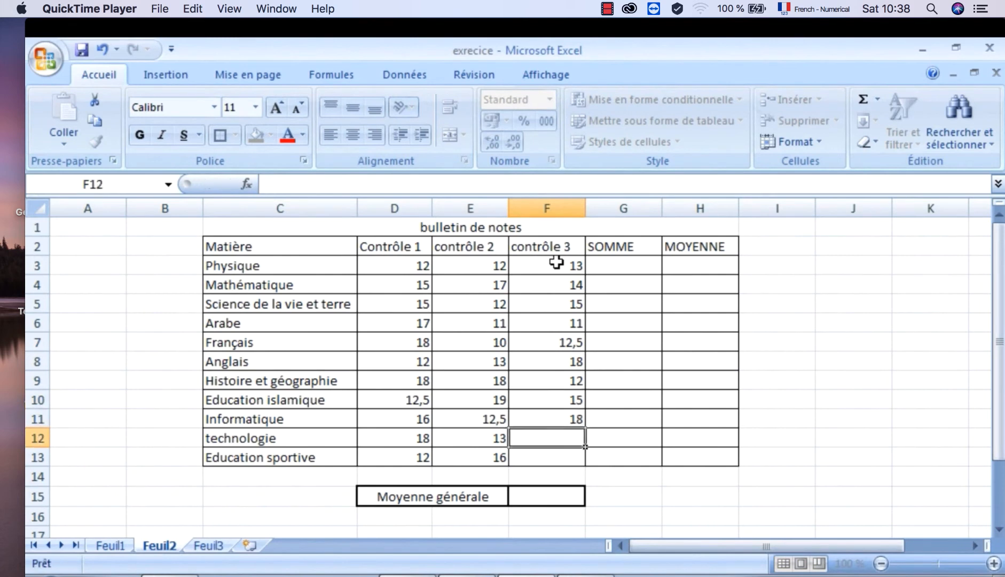
type("18")
key("Return")
type("1")
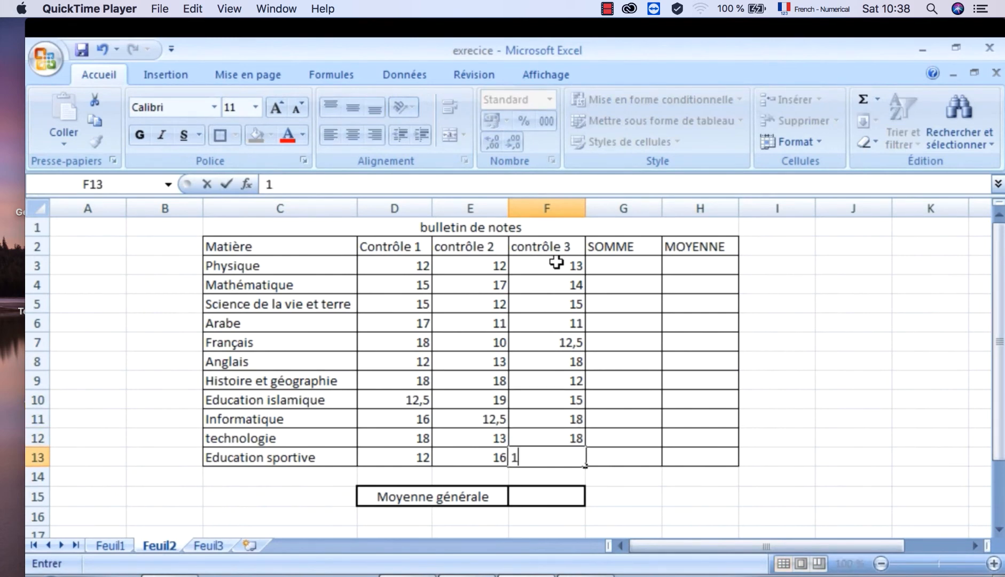
type("2")
key("Return")
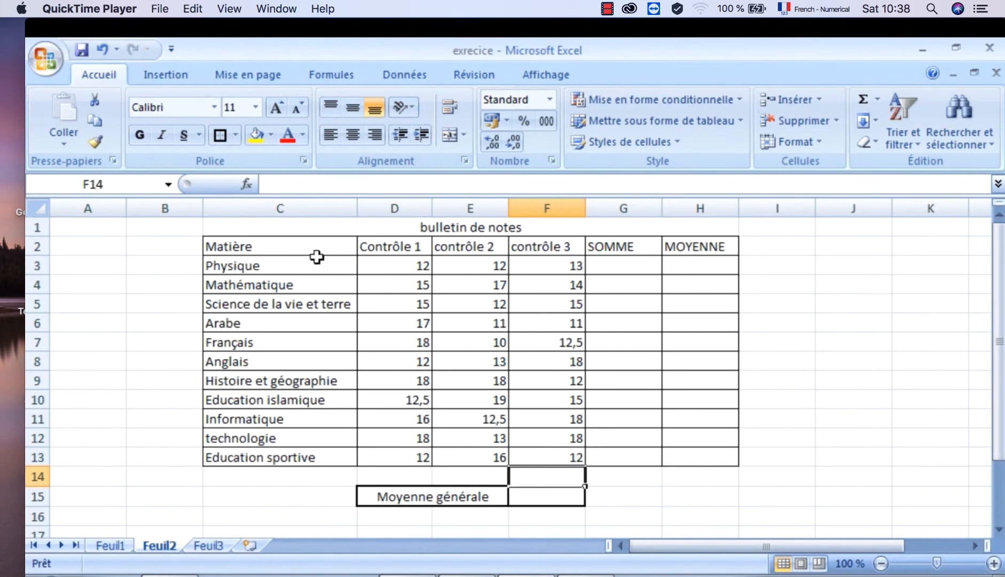
- Fill the table's header row C2:H2 with the red theme colour
left_click_drag(291, 242, 686, 250)
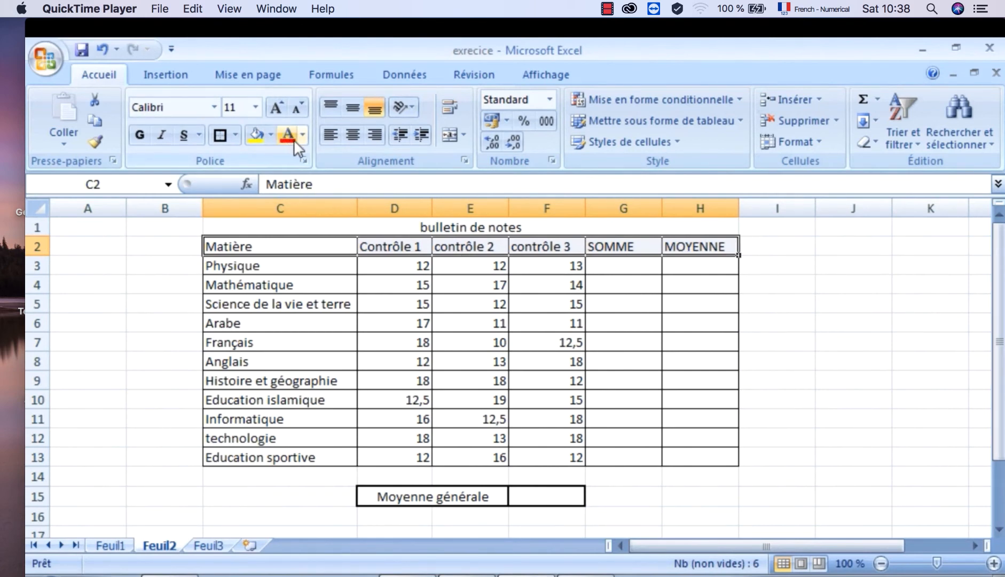
left_click(272, 134)
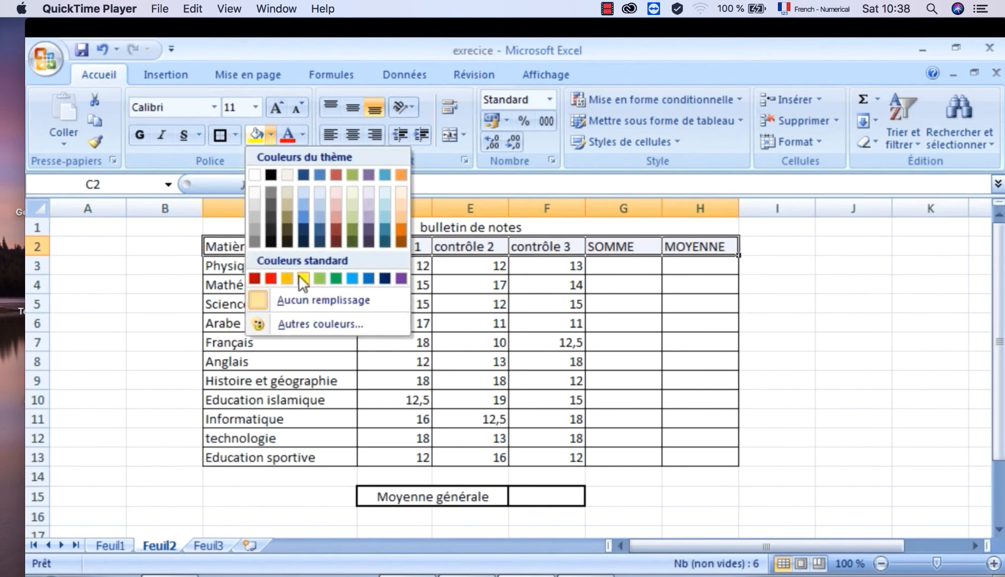
left_click(336, 175)
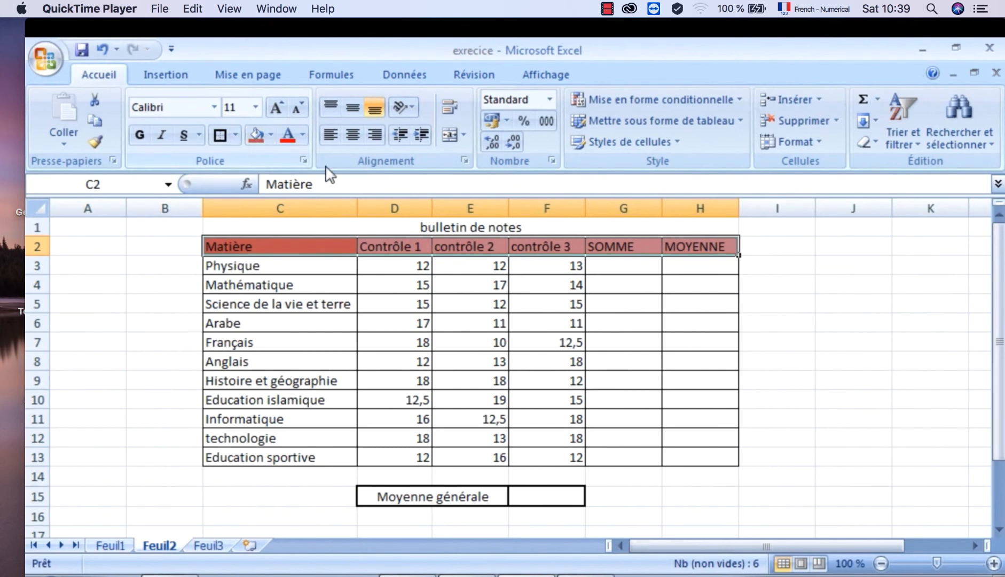
- Centre the header labels in C2:H2 and make them bold
left_click(354, 129)
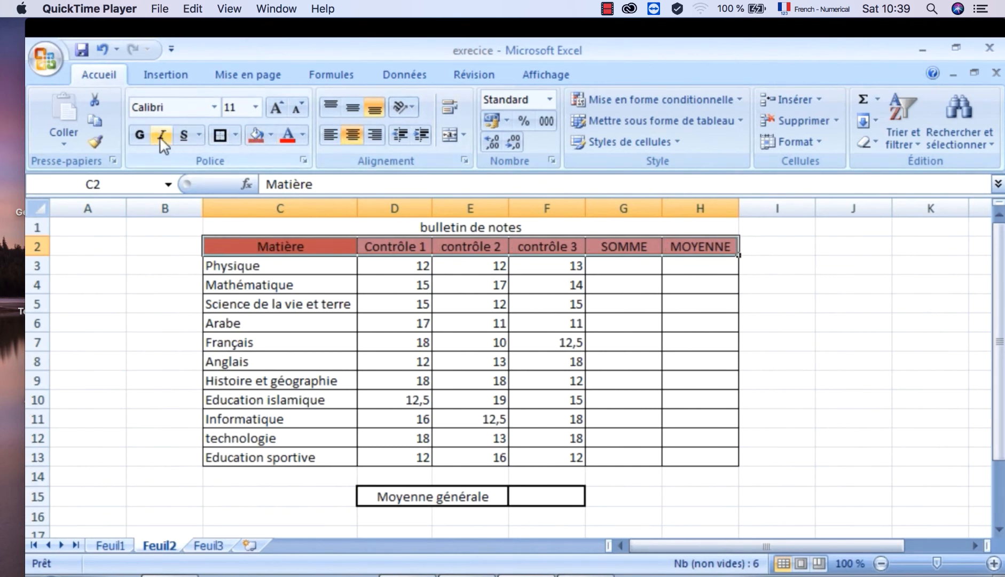
left_click(140, 135)
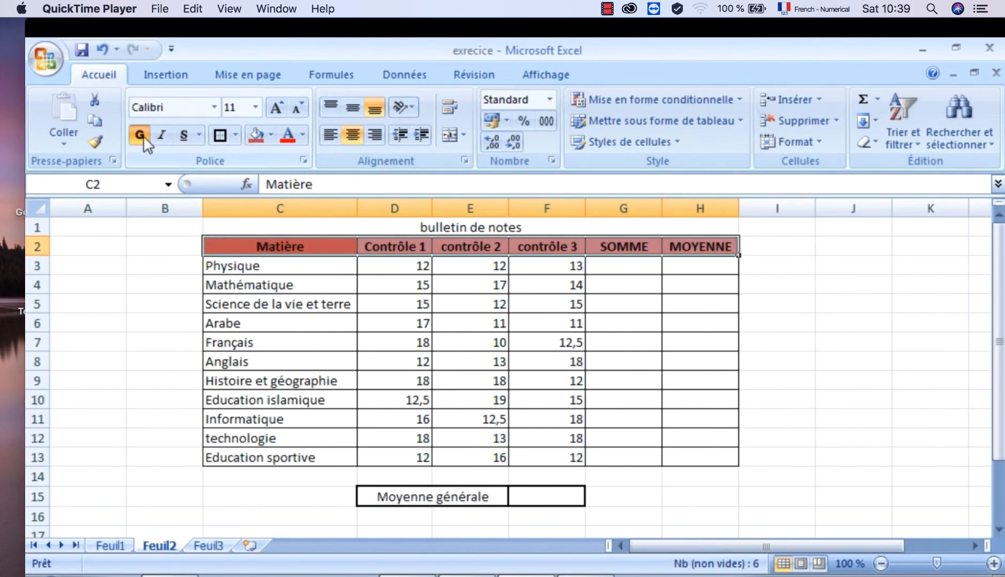
left_click(639, 498)
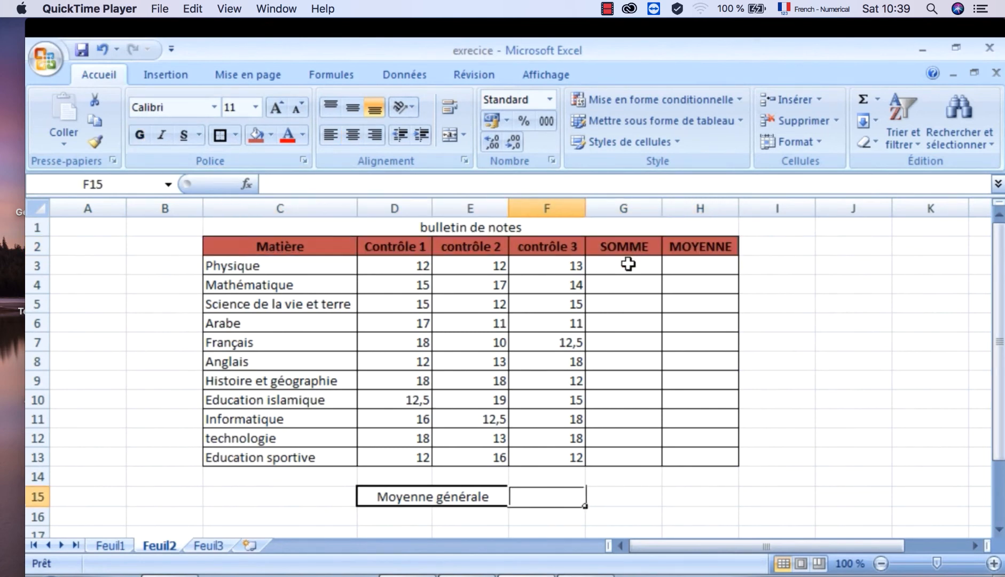
- Fill the SOMME cells G3:G13 with the standard orange colour
left_click_drag(628, 265, 629, 454)
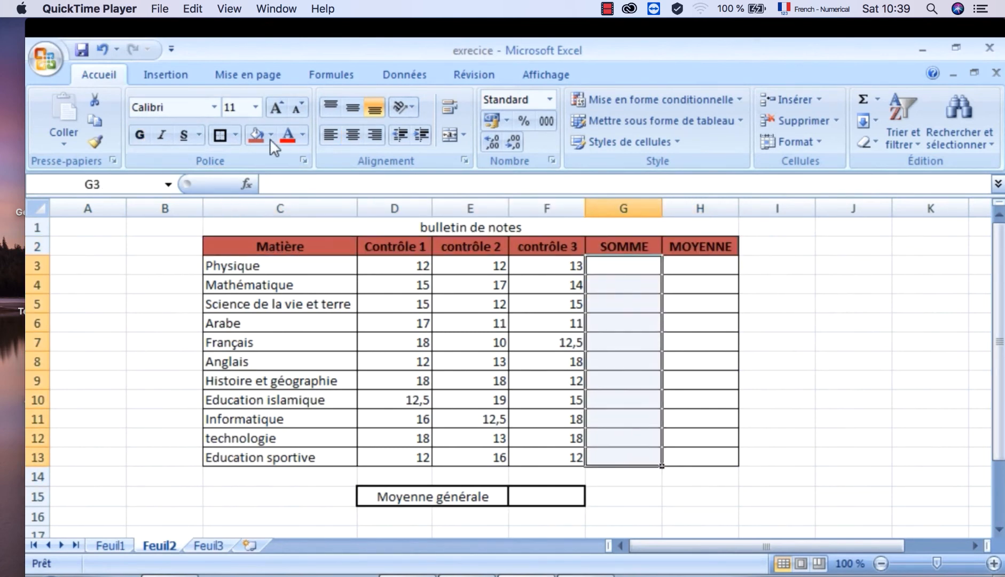
left_click(269, 135)
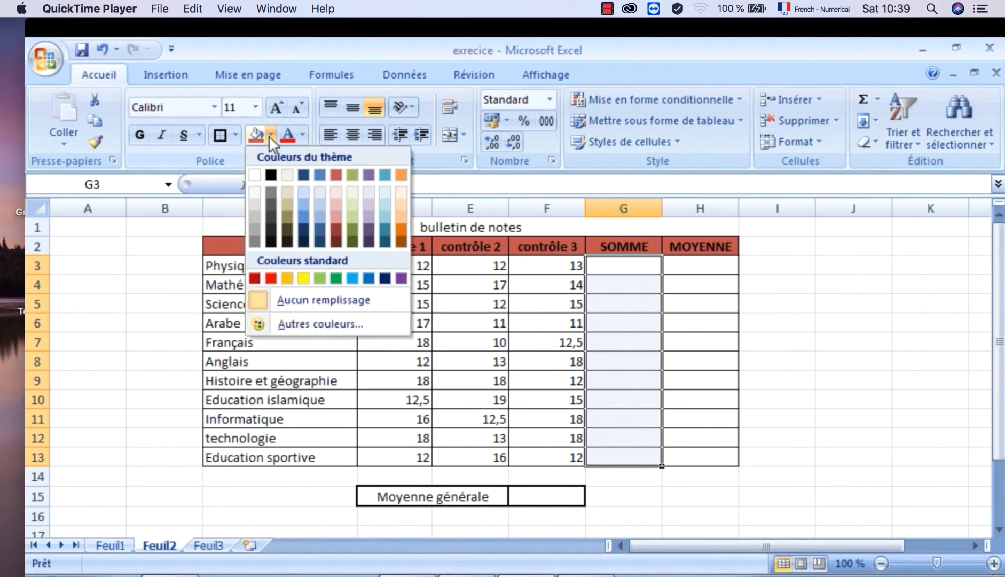
left_click(287, 277)
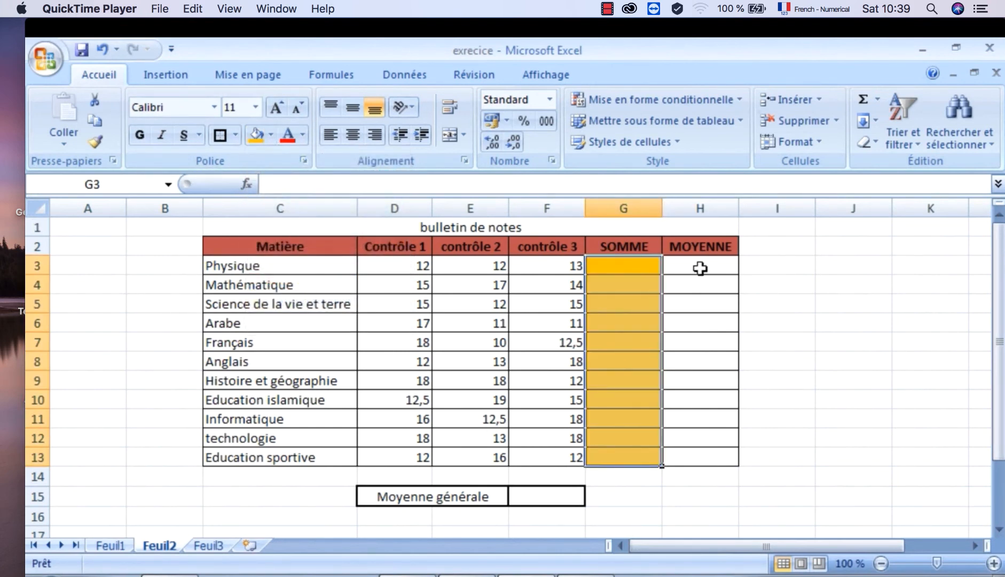
- Fill the MOYENNE cells H3:H13 with the orange theme colour
left_click_drag(700, 268, 704, 457)
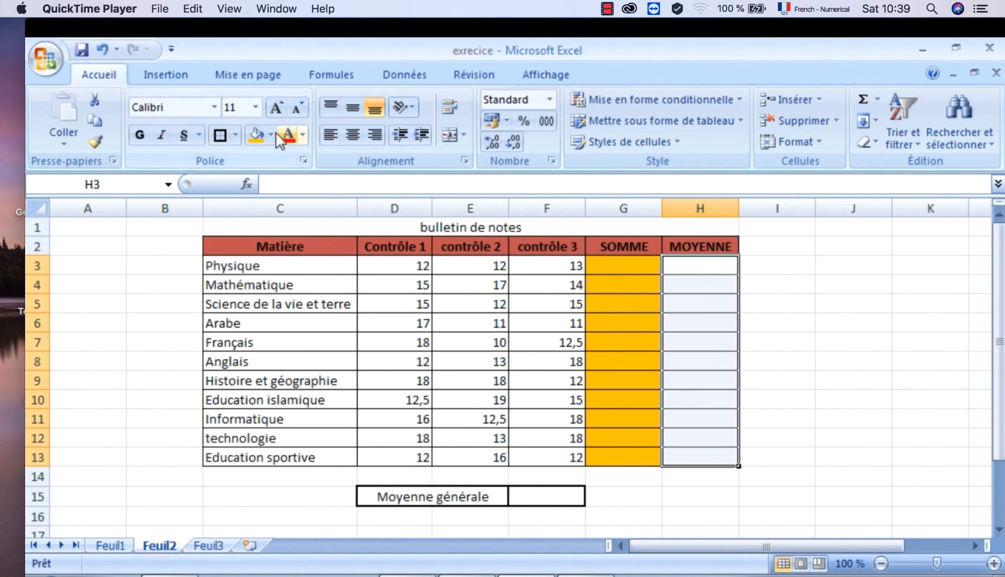
left_click(271, 134)
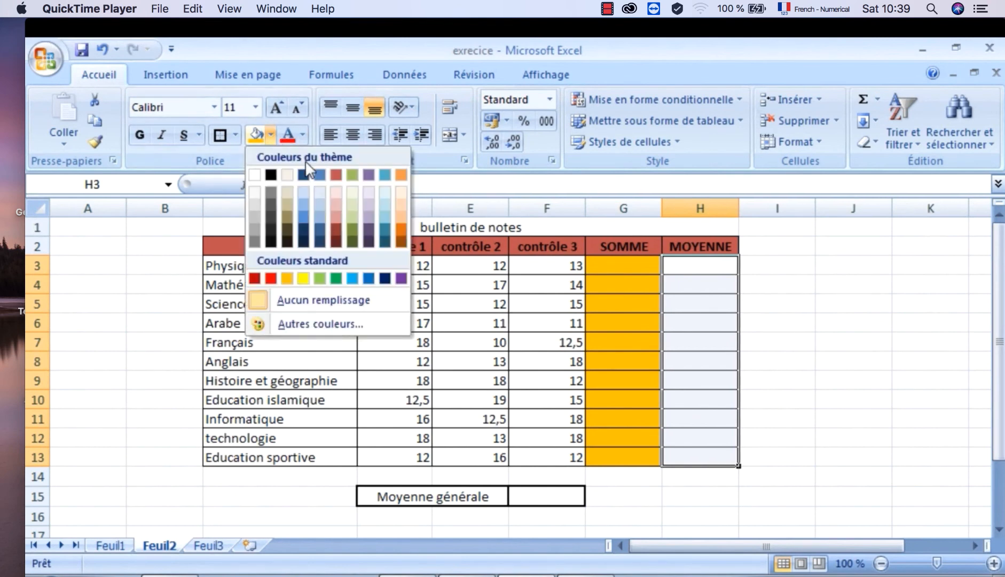
left_click(401, 174)
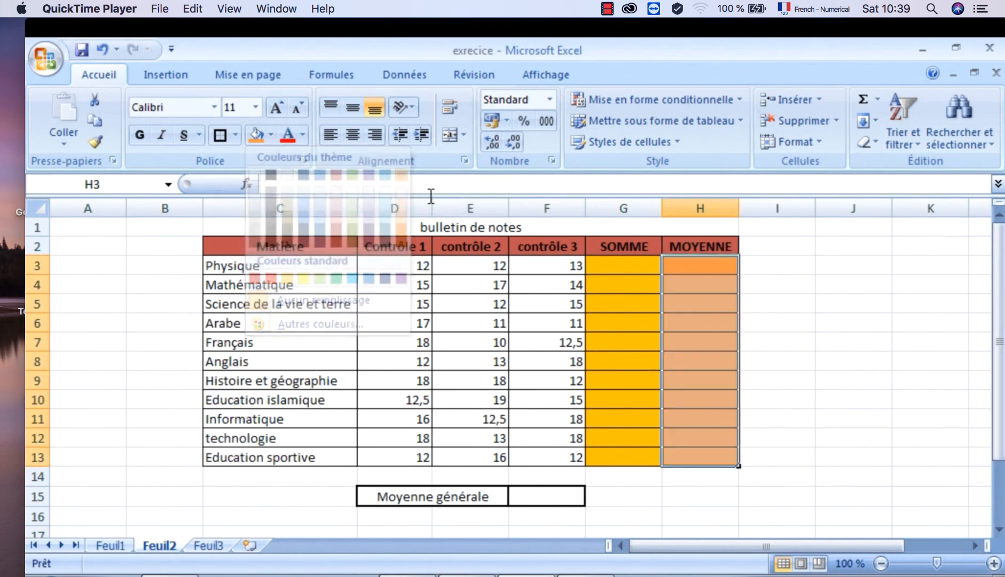
left_click(797, 396)
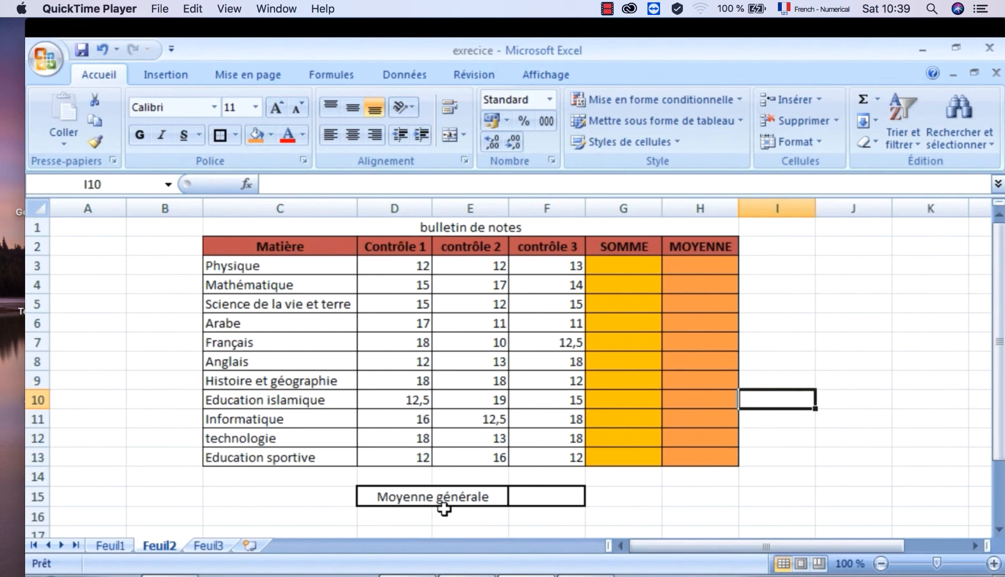
- Fill the "Moyenne générale" label cell with the red theme colour and make its text bold
left_click(412, 497)
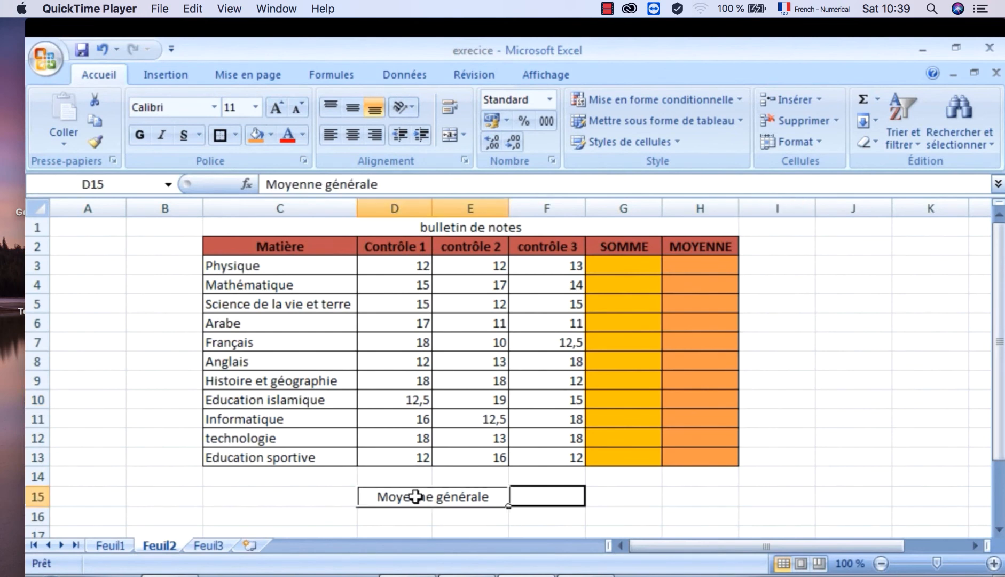
left_click(270, 135)
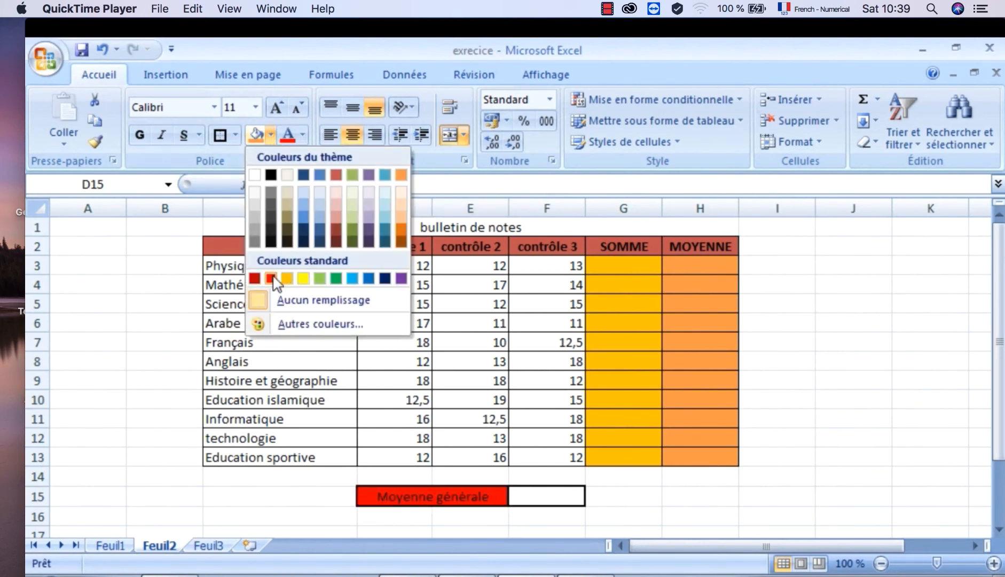
left_click(337, 174)
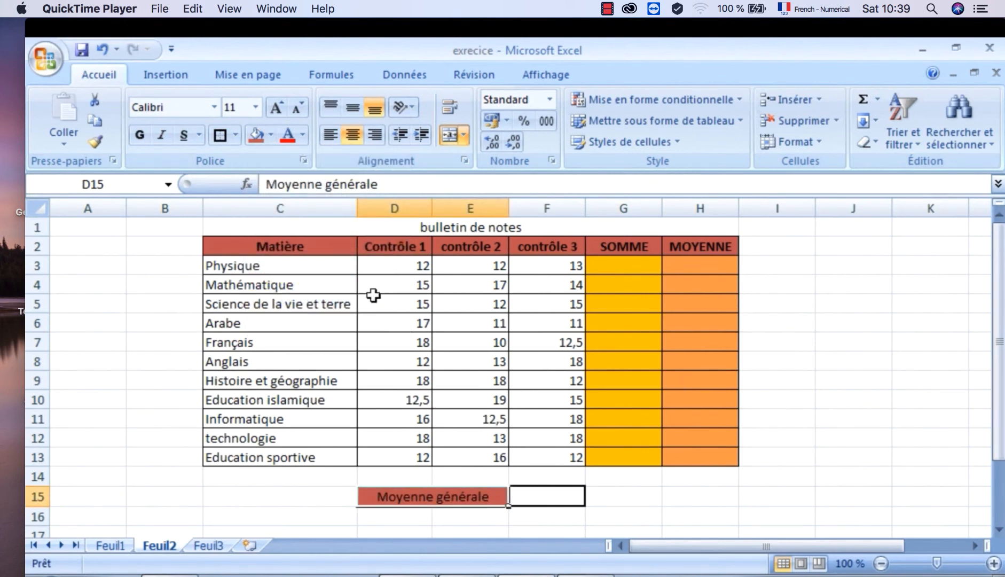
left_click(140, 134)
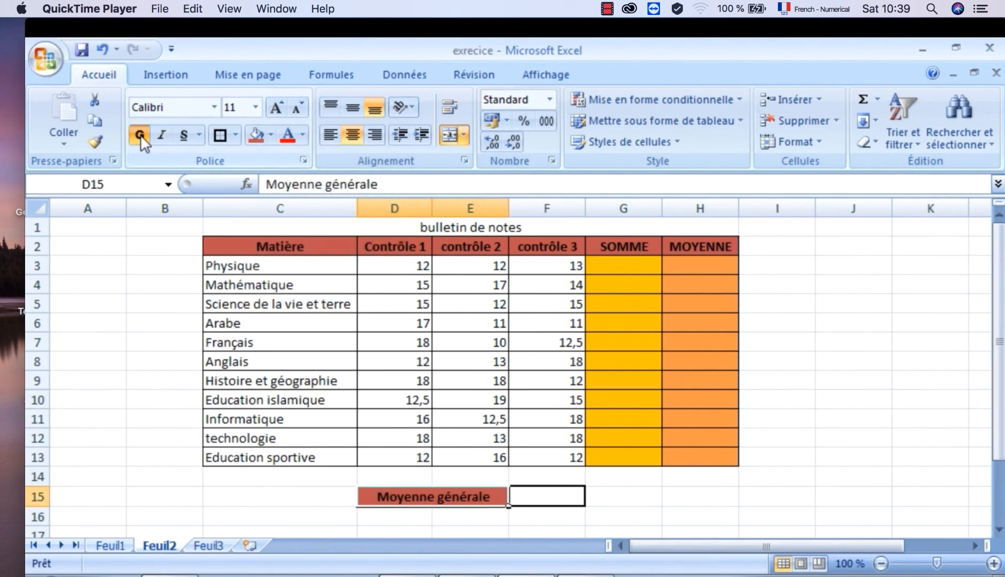
left_click(822, 489)
- Change the font of the title text "bulletin de notes" in row 1 to Edwardian Script ITC
double_click(454, 231)
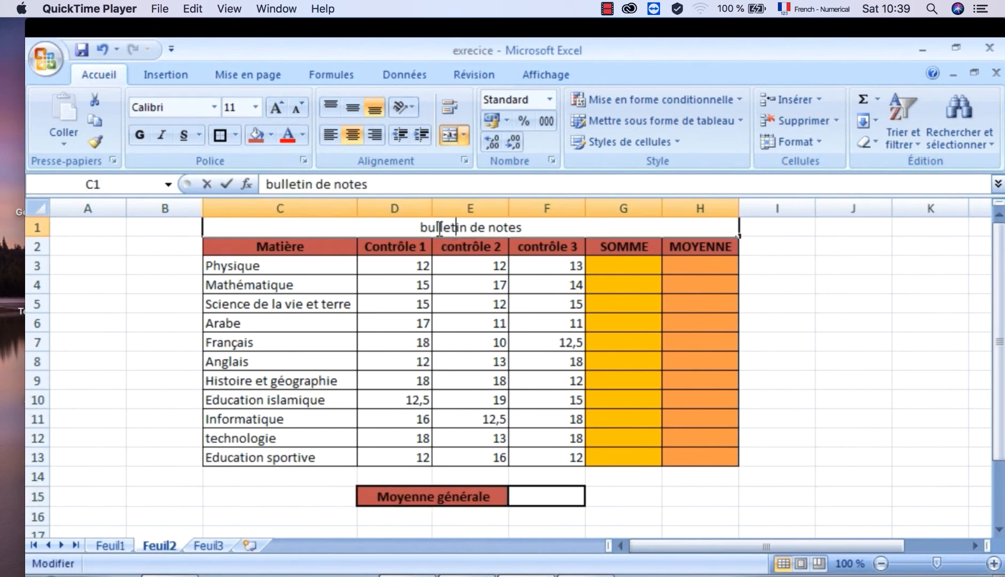
left_click_drag(416, 231, 512, 235)
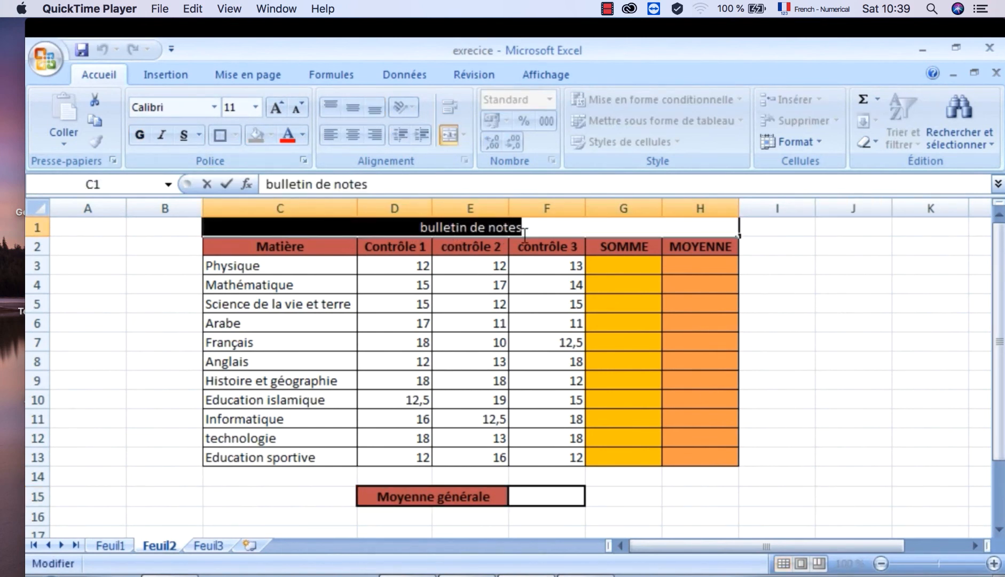
left_click(214, 107)
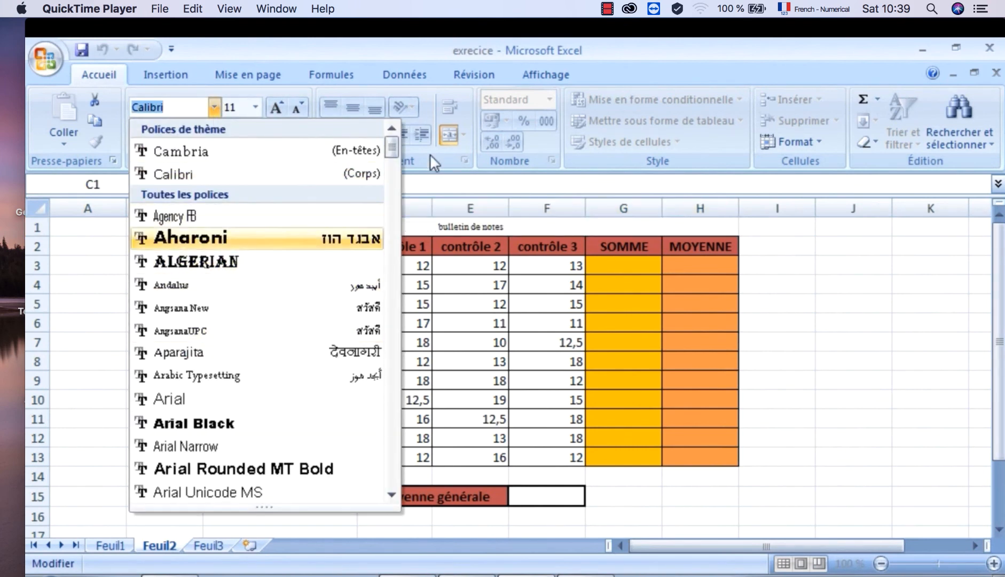
left_click_drag(392, 147, 387, 229)
left_click(288, 312)
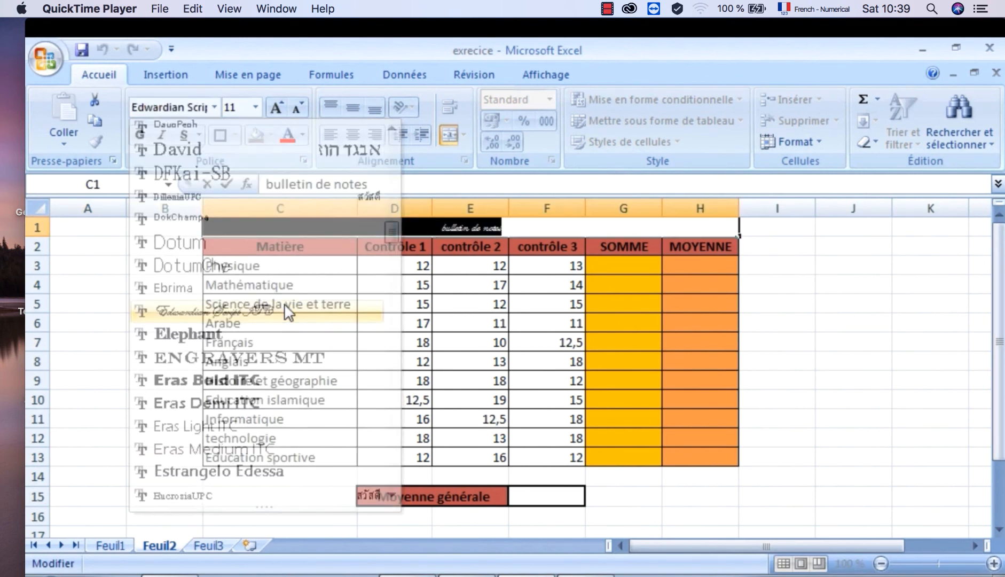
- Enlarge the "bulletin de notes" title to font size 20 and finish editing the cell
left_click(276, 107)
left_click(276, 107)
left_click(276, 103)
left_click(276, 103)
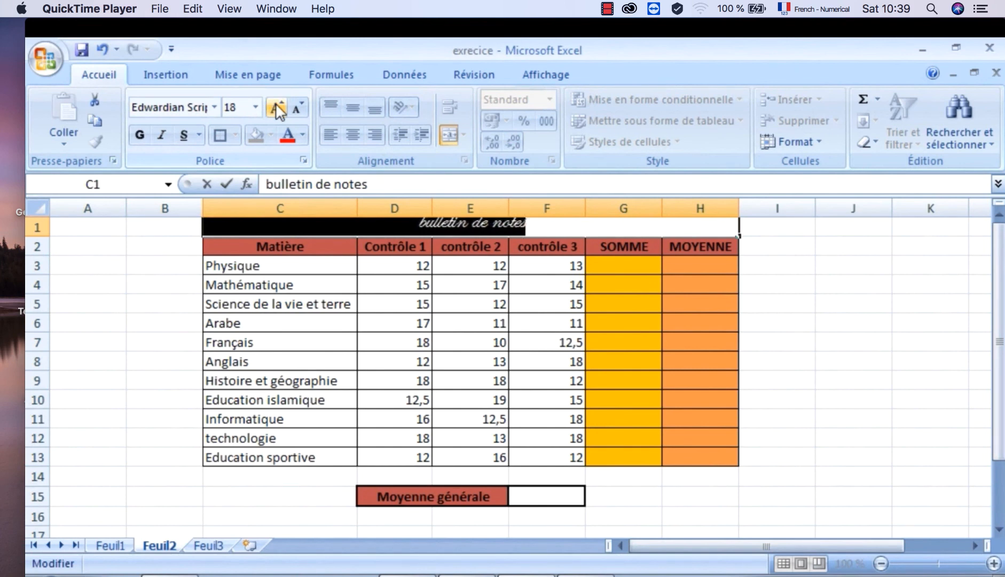
left_click(276, 103)
left_click(275, 103)
left_click(276, 104)
left_click_drag(999, 299, 999, 269)
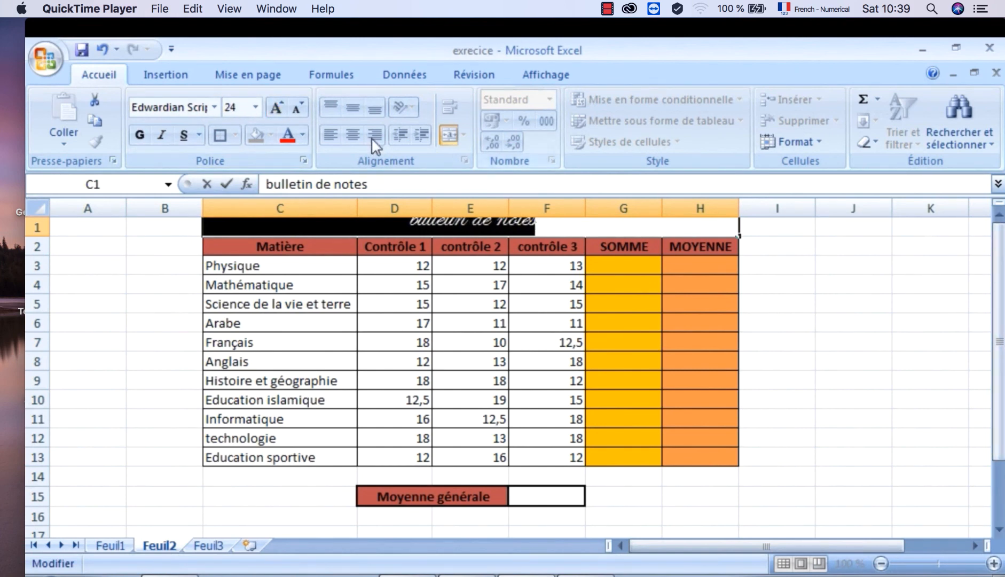
left_click(300, 107)
left_click(300, 107)
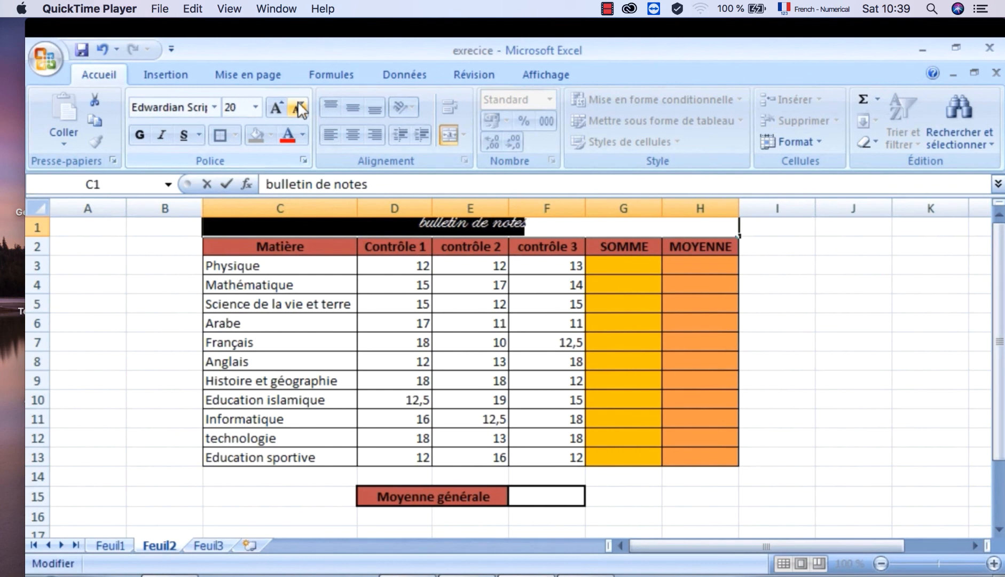
left_click(825, 381)
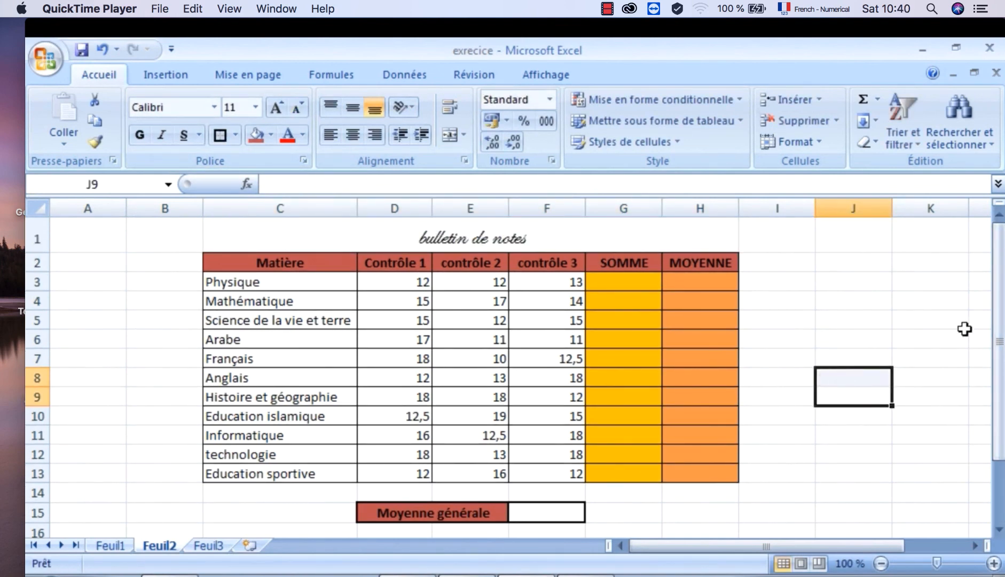
- Display the test grades in D3:F13 with two decimal places
left_click_drag(417, 281, 534, 467)
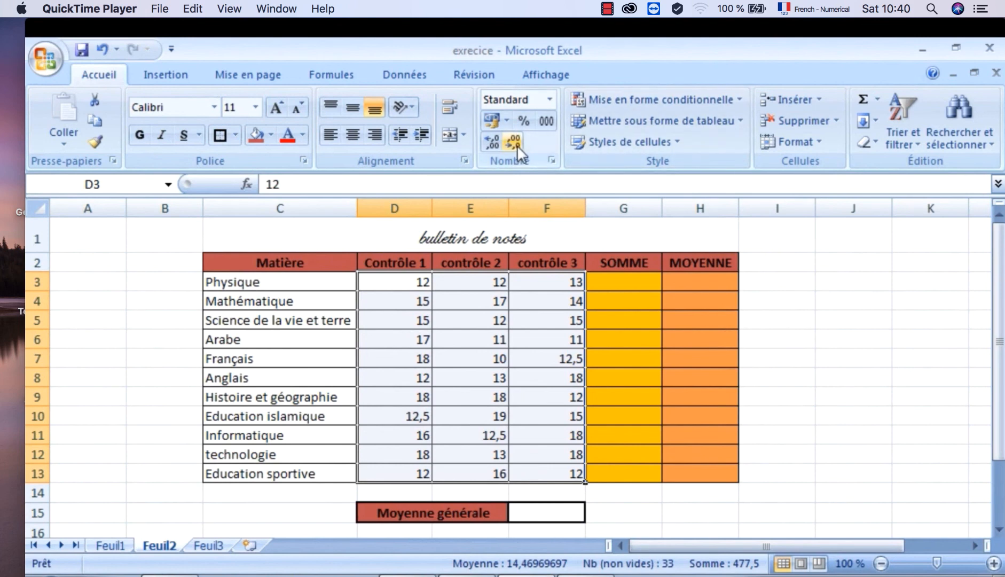
left_click(497, 142)
left_click(497, 142)
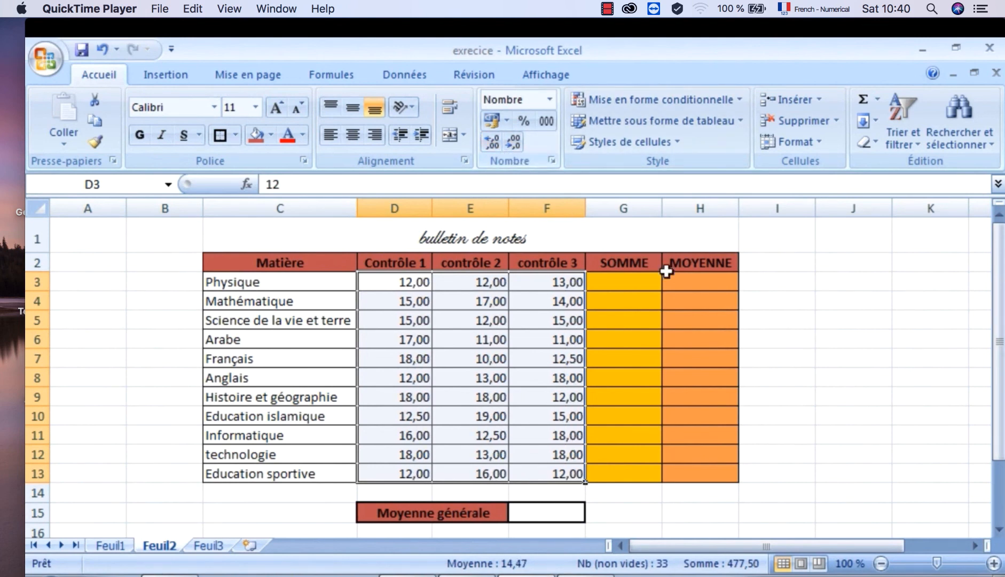
left_click(826, 411)
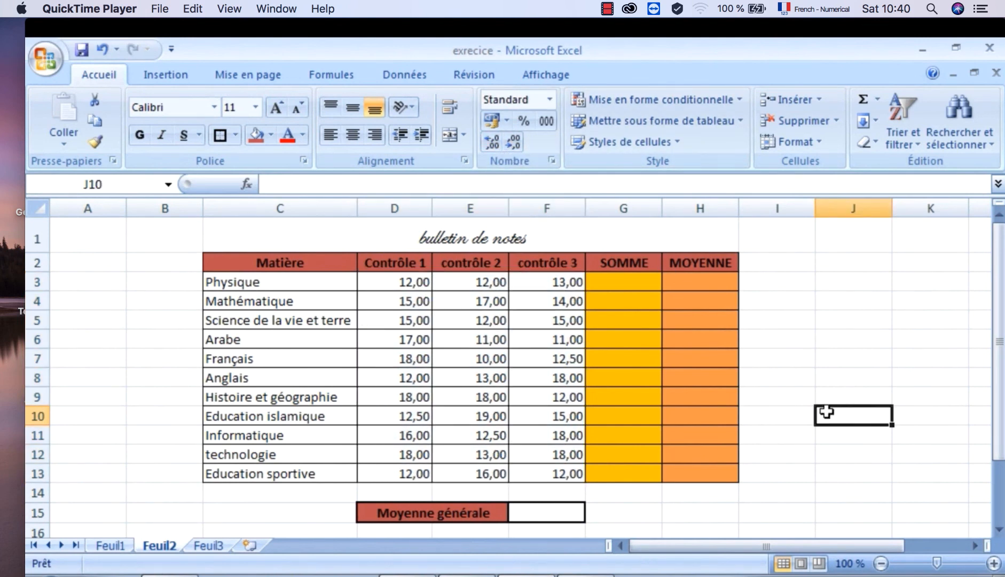